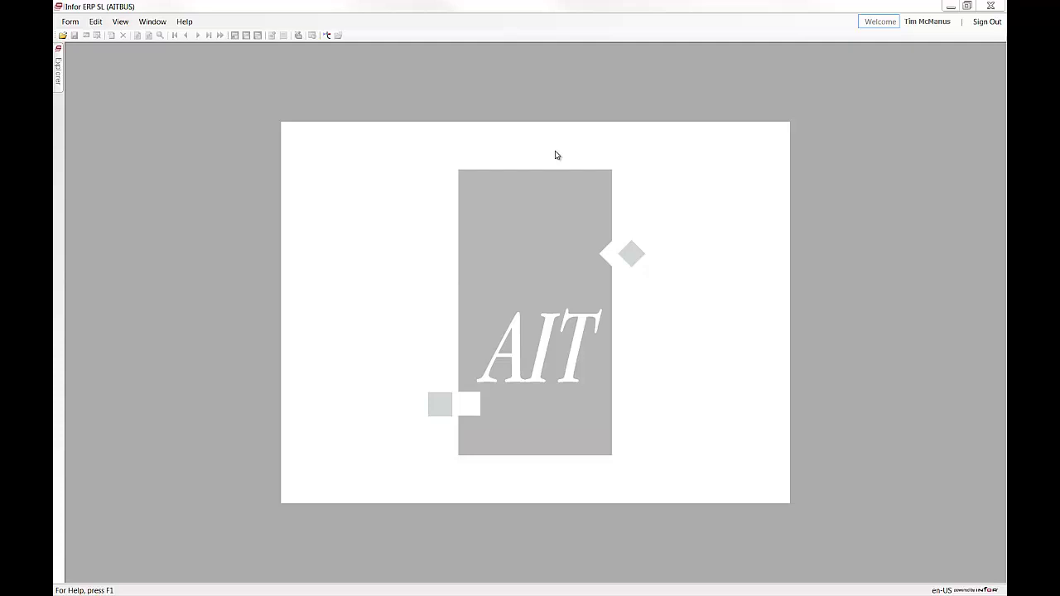
Open DataViews Setup from the Explorer's My Folders tree
left_click(57, 75)
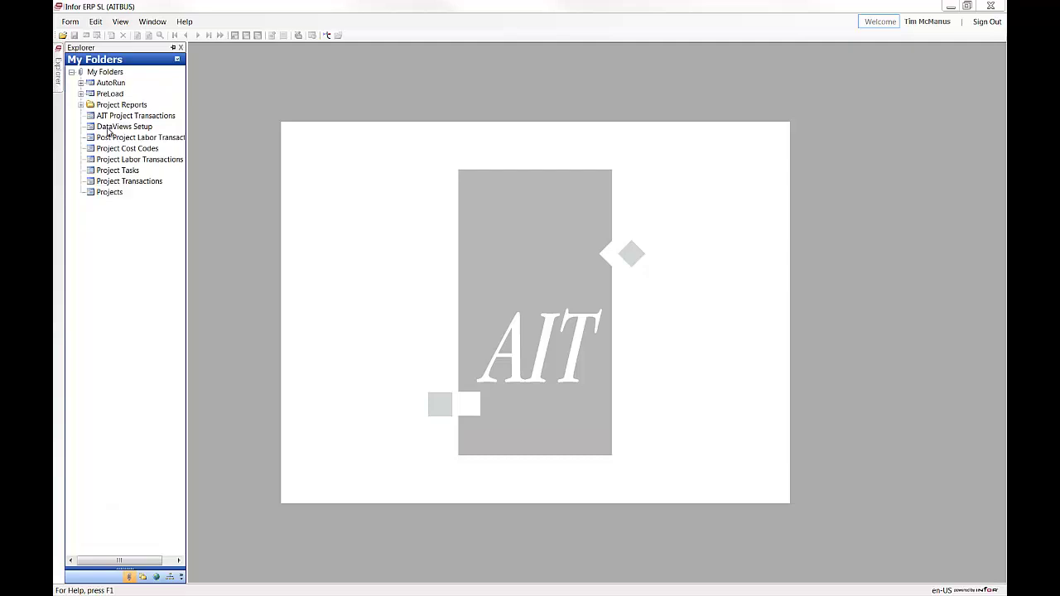
double_click(109, 128)
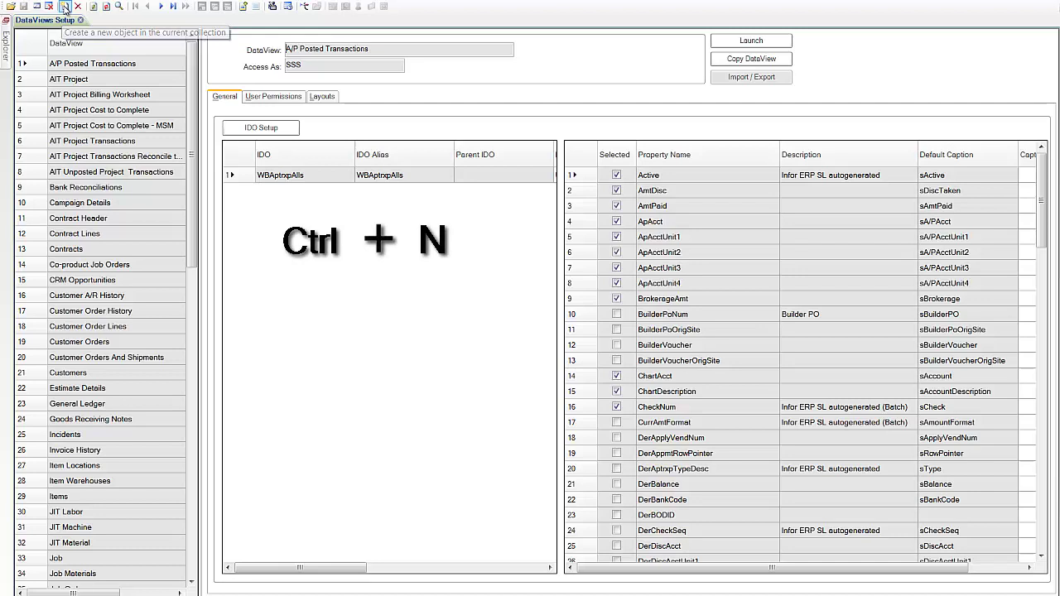
Create a blank DataView record named AIT_Test_Dataview_Projects
left_click(64, 8)
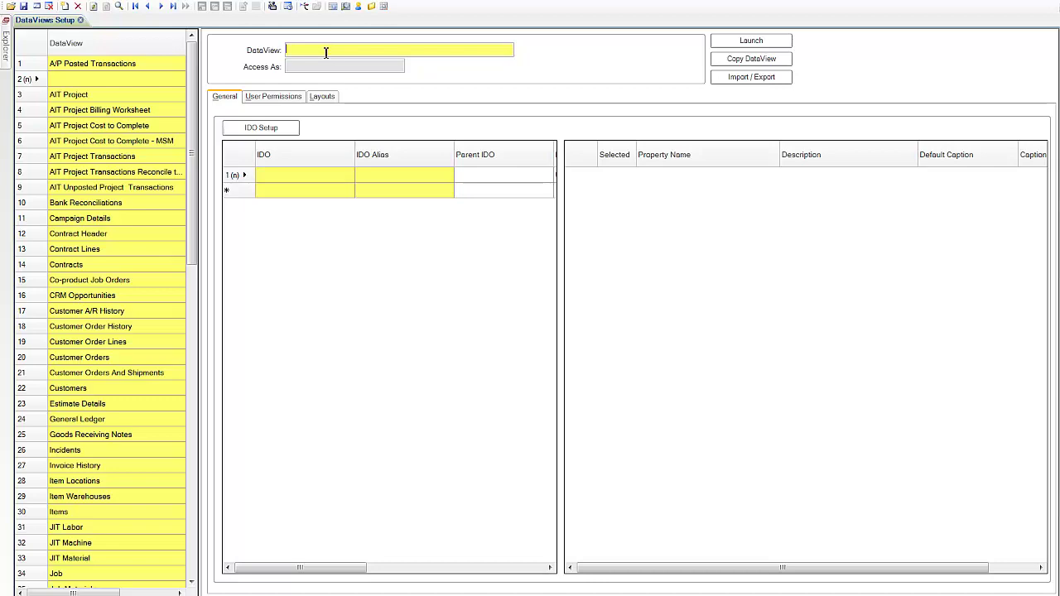
type("AIT_")
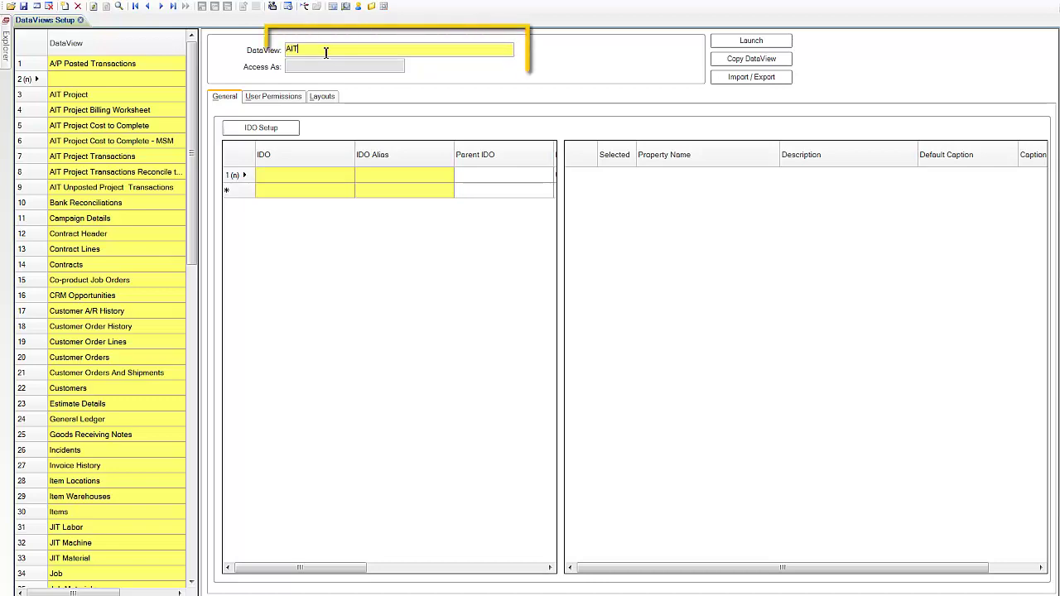
type("Test_")
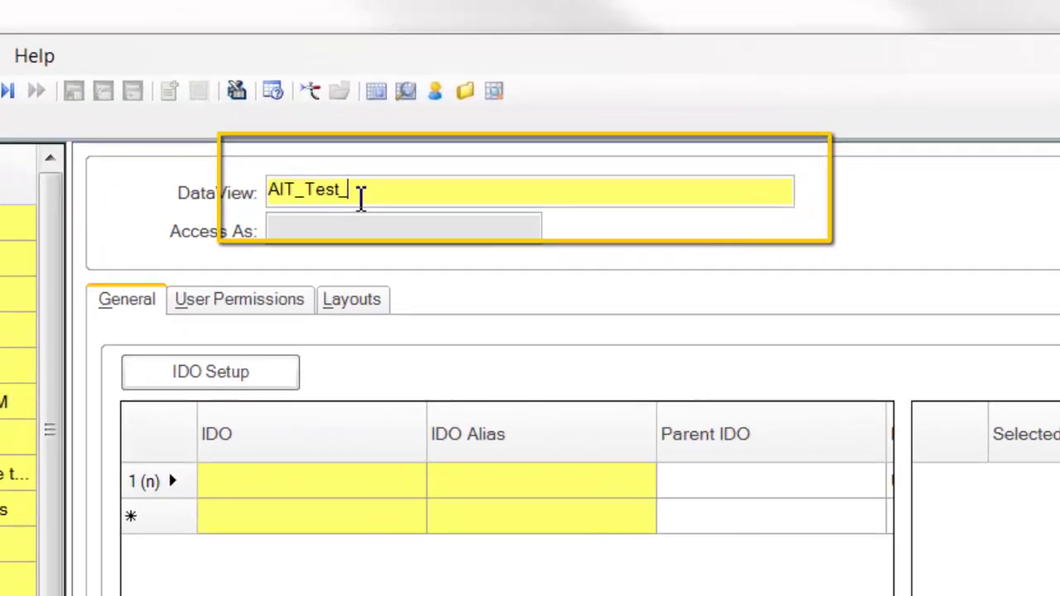
type("Detaview")
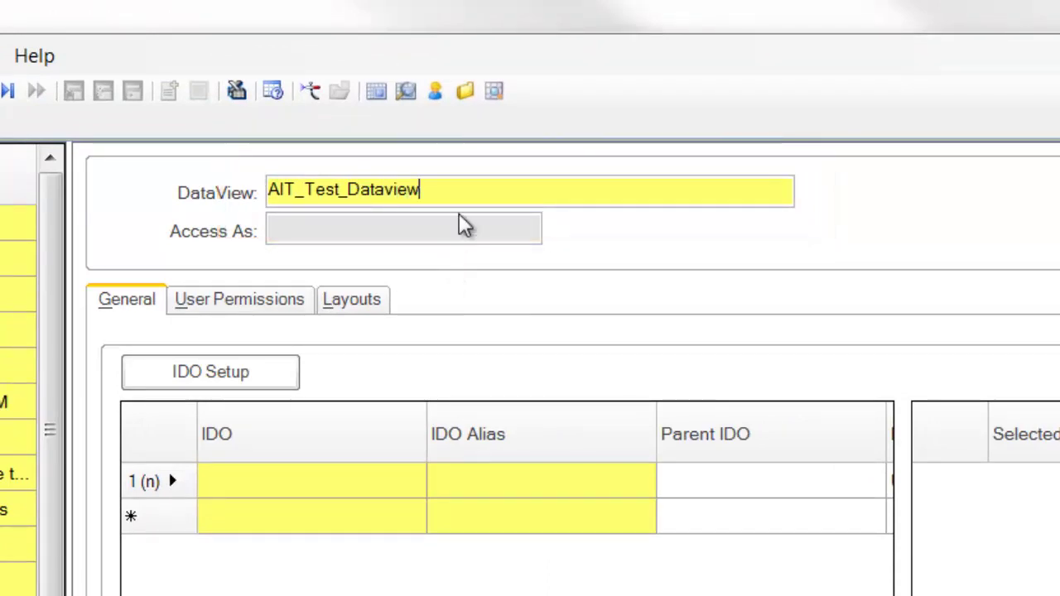
type("_Projects")
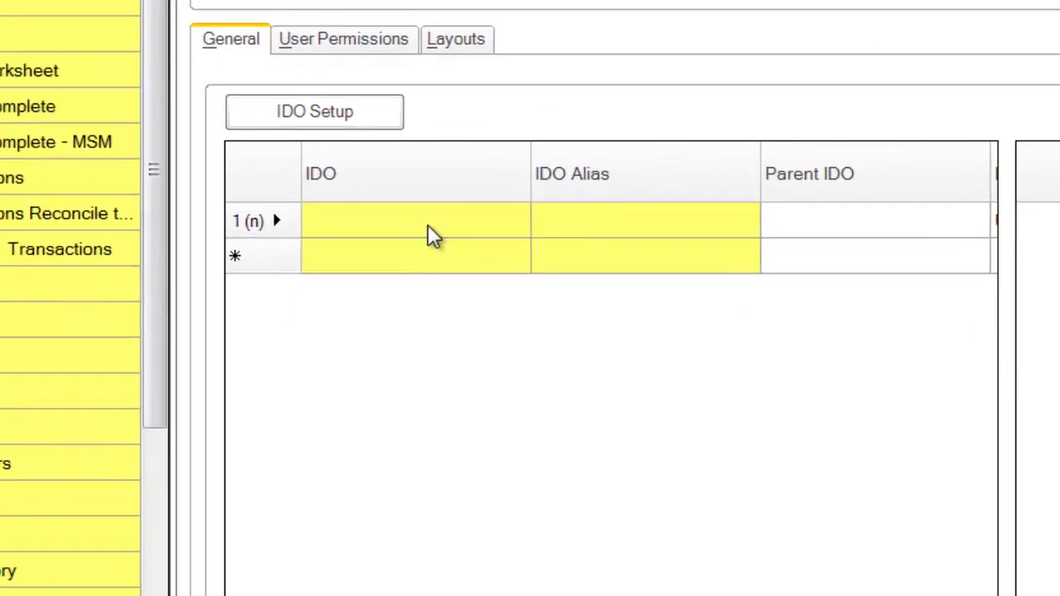
Set row 1's IDO to SLProjs by filtering on 'slpro' and picking it from the list
left_click(432, 226)
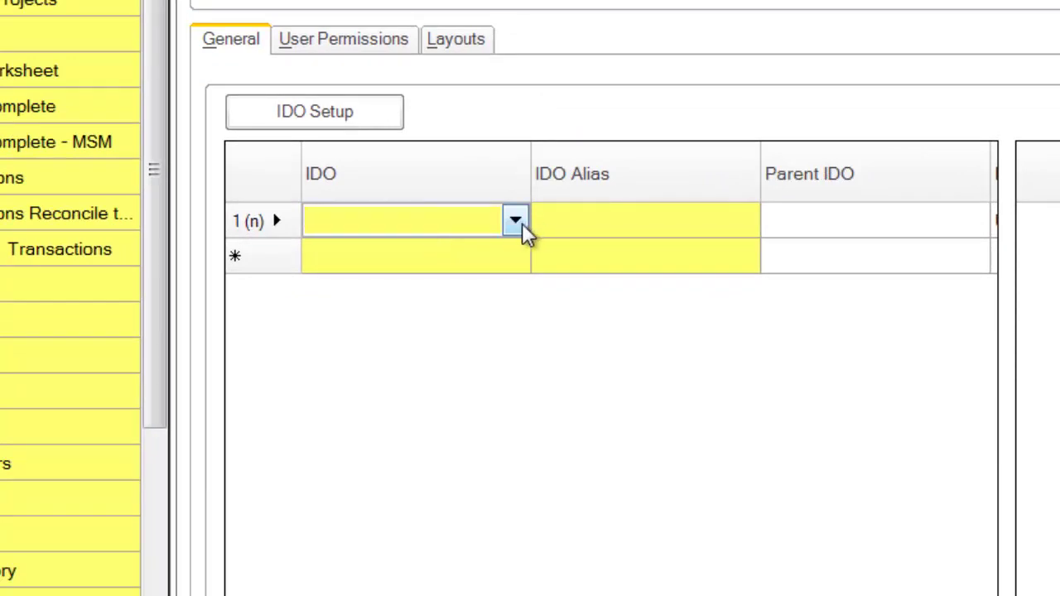
type("slpro")
left_click(515, 222)
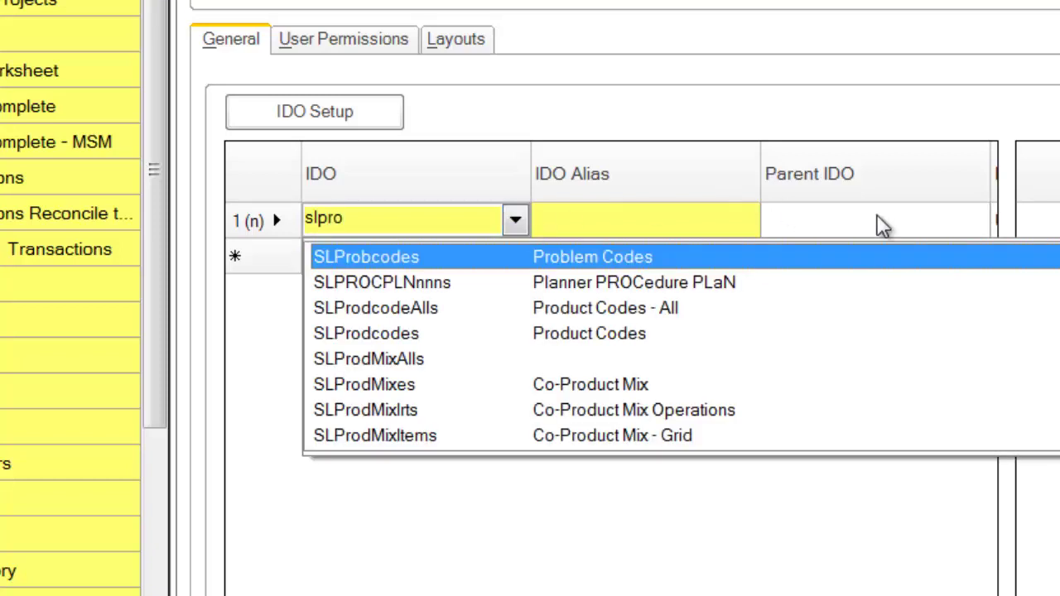
scroll(685, 344, "down", 1)
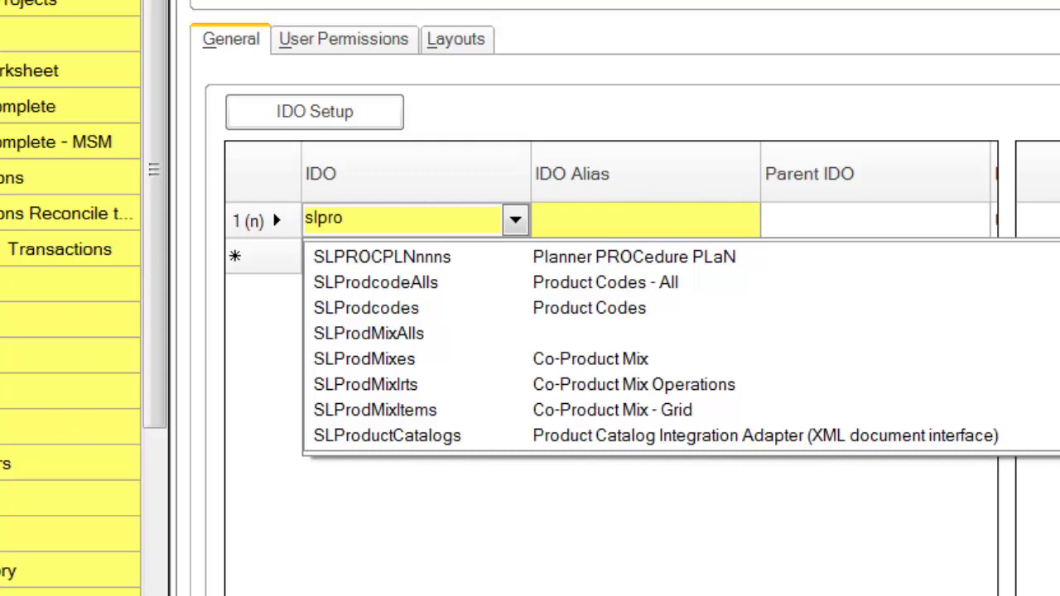
scroll(673, 347, "down", 6)
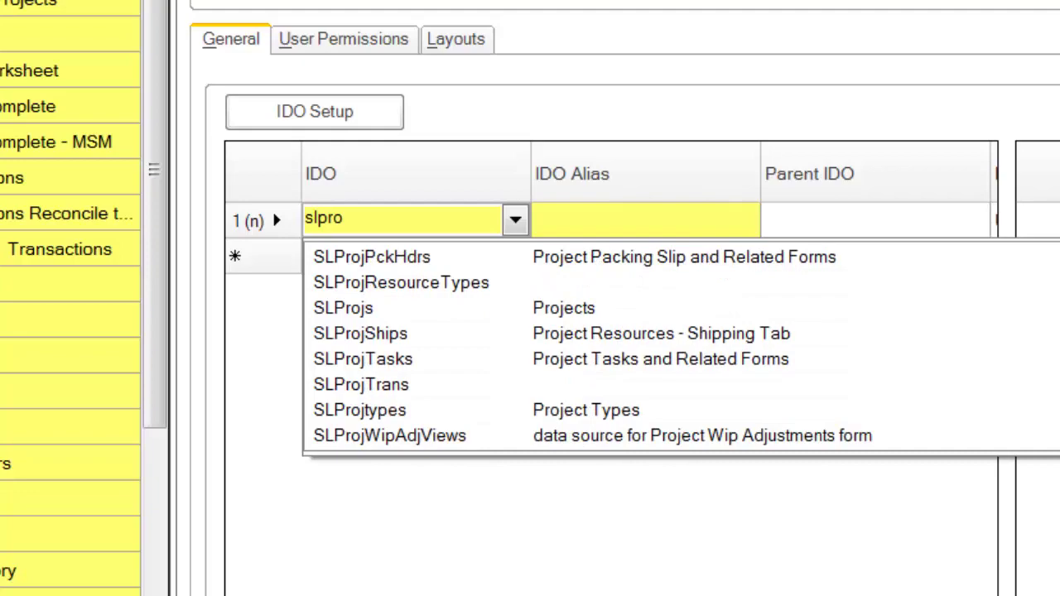
scroll(672, 347, "up", 1)
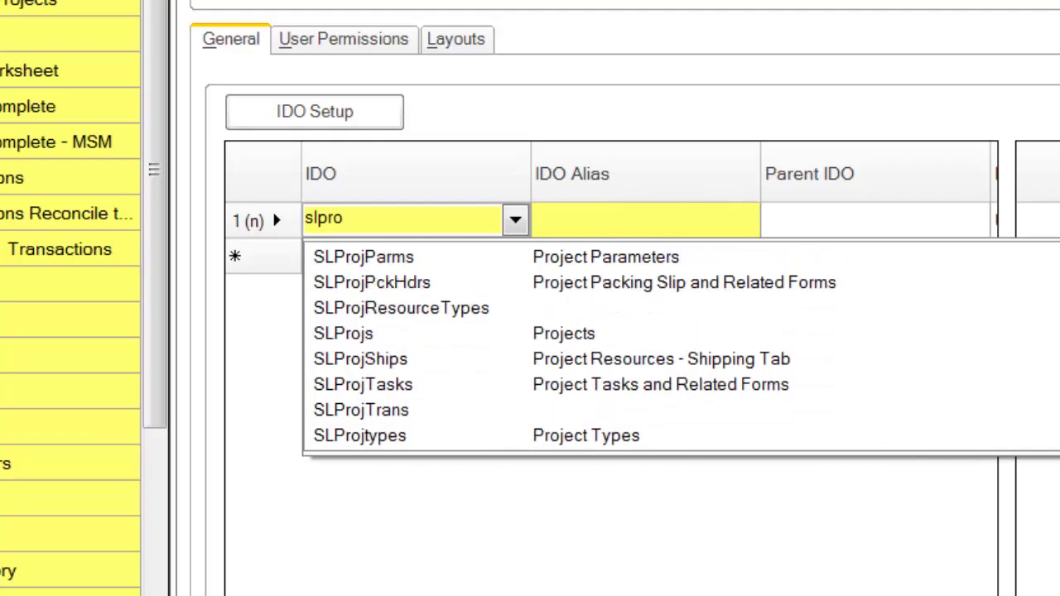
left_click(328, 341)
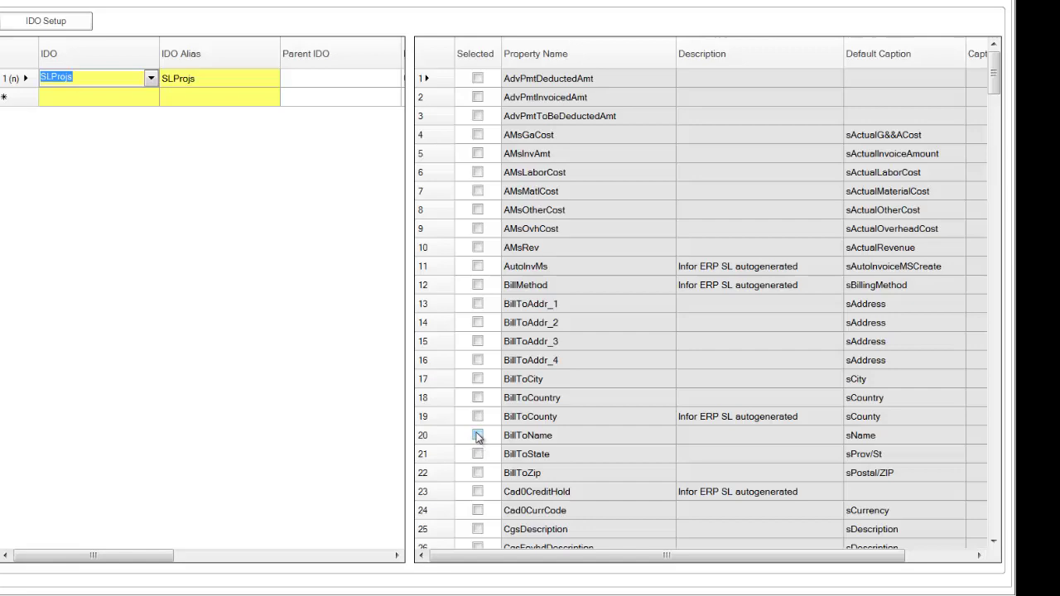
Tick Selected for BillToName, CustNum, ProjDate, ProjDesc and ProjNum on SLProjs
left_click(478, 435)
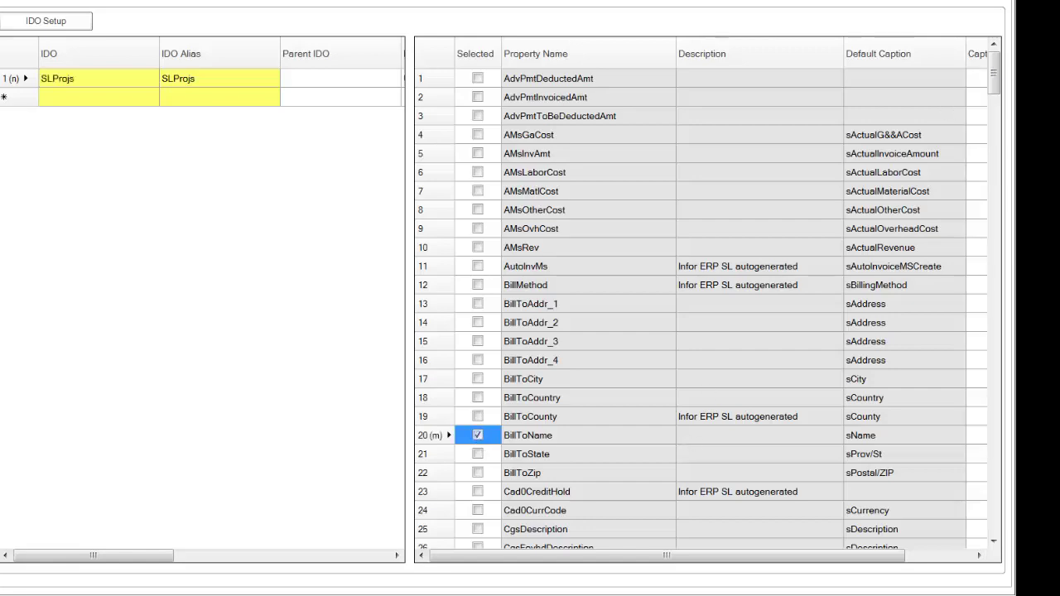
left_click_drag(994, 70, 1005, 112)
left_click(478, 361)
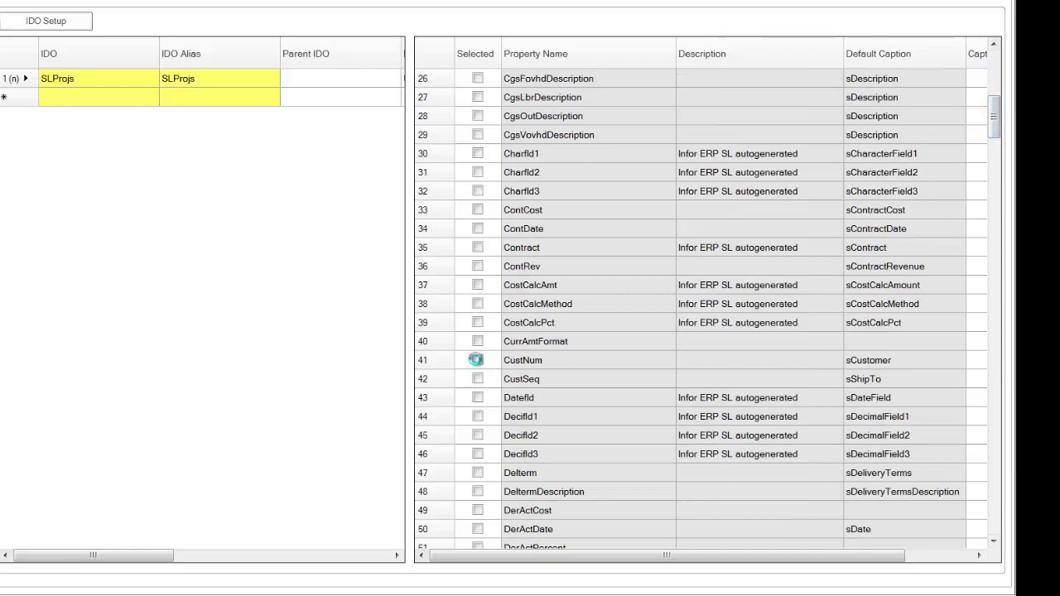
left_click_drag(980, 85, 986, 454)
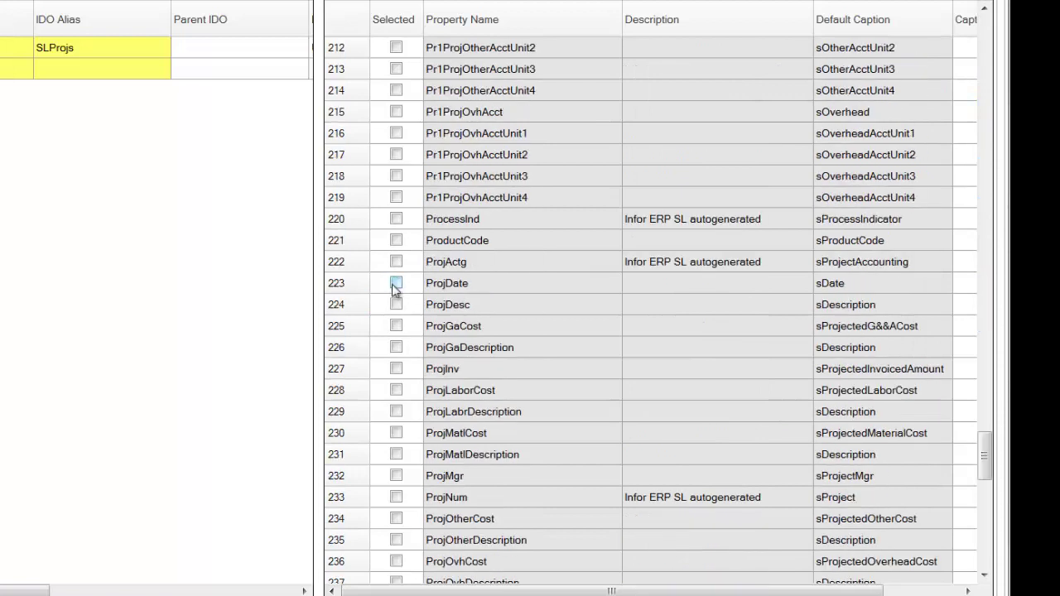
left_click(396, 284)
left_click(395, 305)
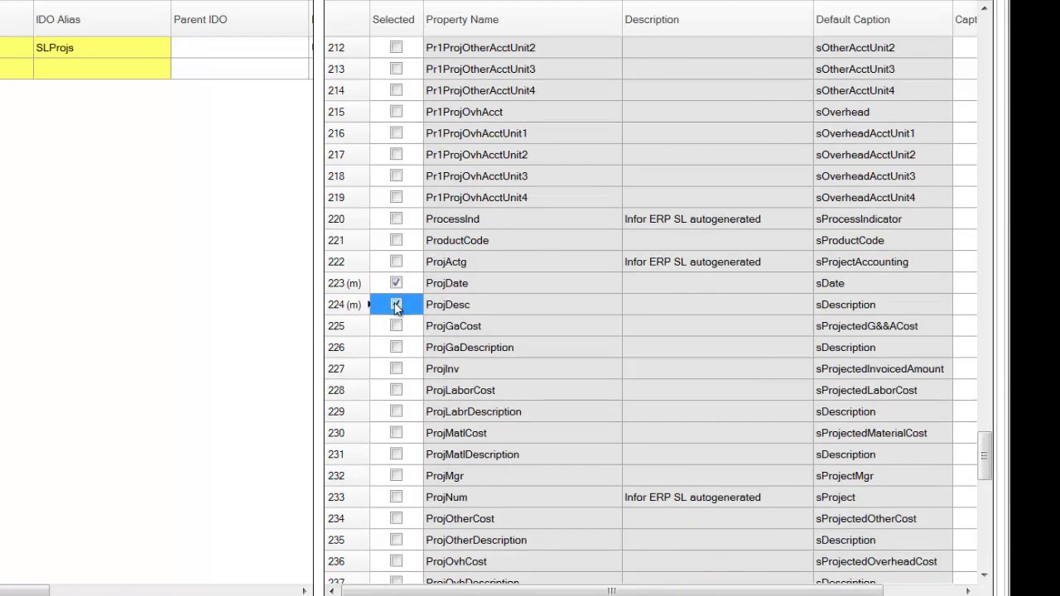
left_click(396, 499)
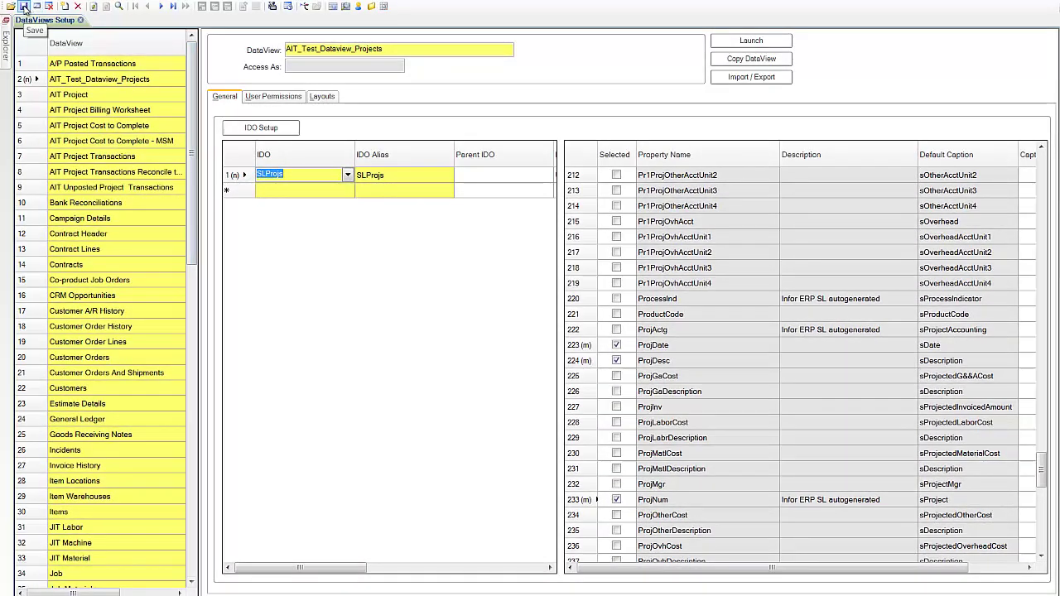
Save the DataView, launch it to preview the project results, then close the results tab
key("ctrl+s")
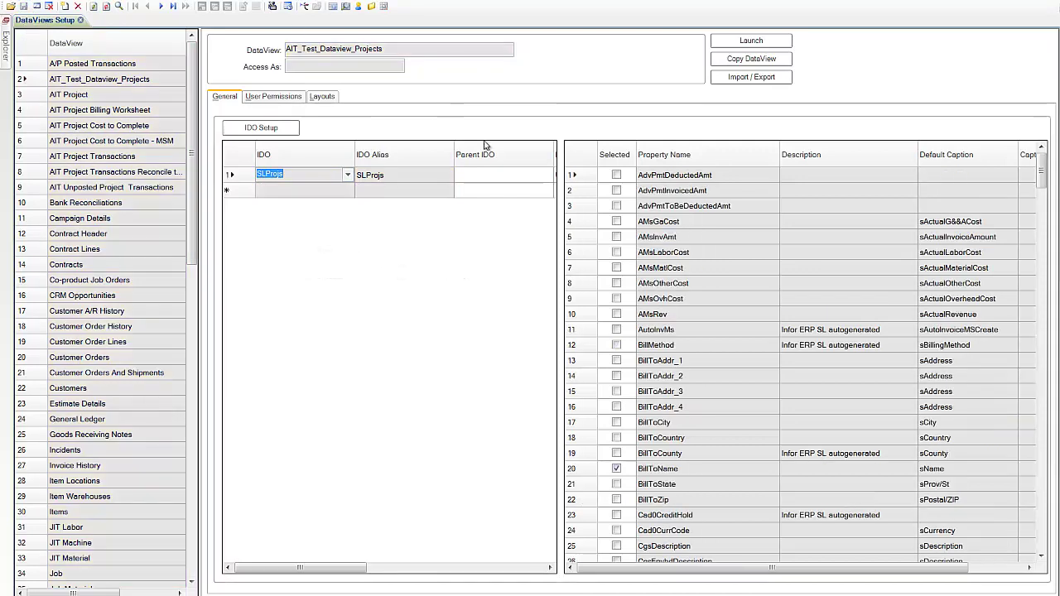
left_click(750, 41)
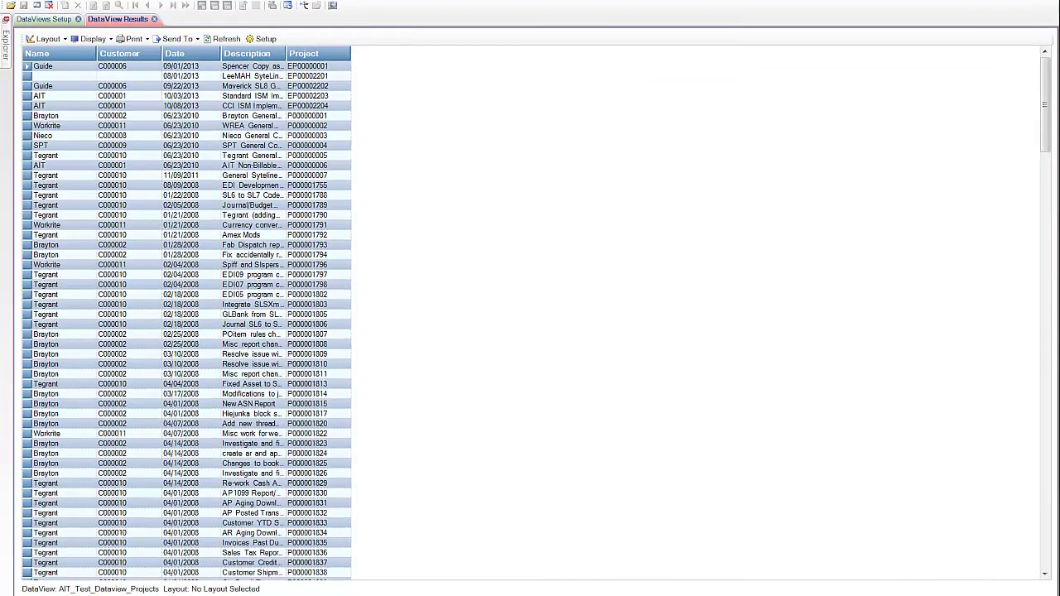
left_click(154, 19)
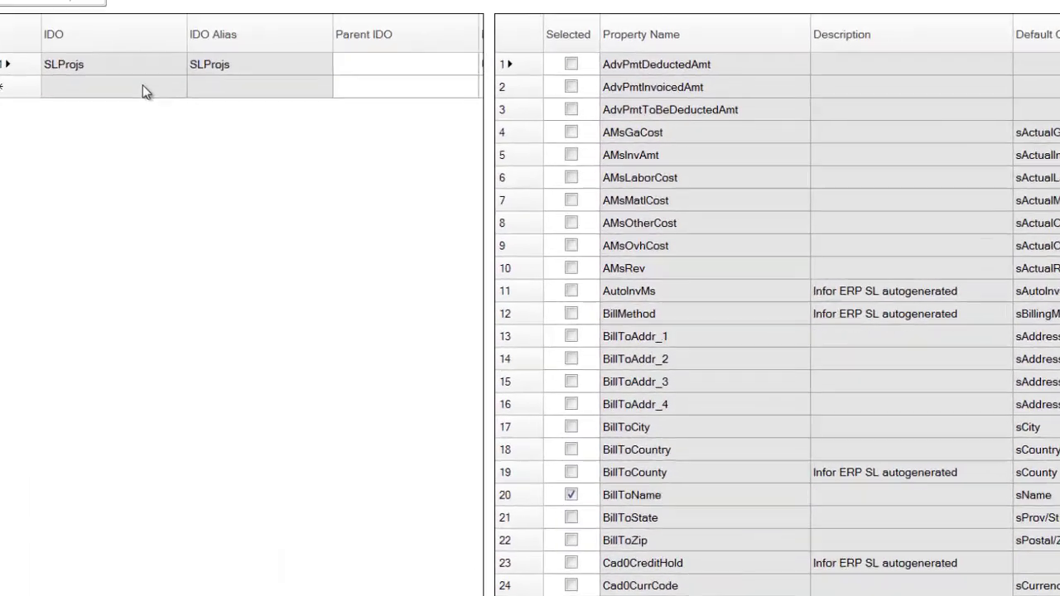
Put SLProjTasks in row 2 of the IDO grid using the 'Slpro' search list
left_click(319, 192)
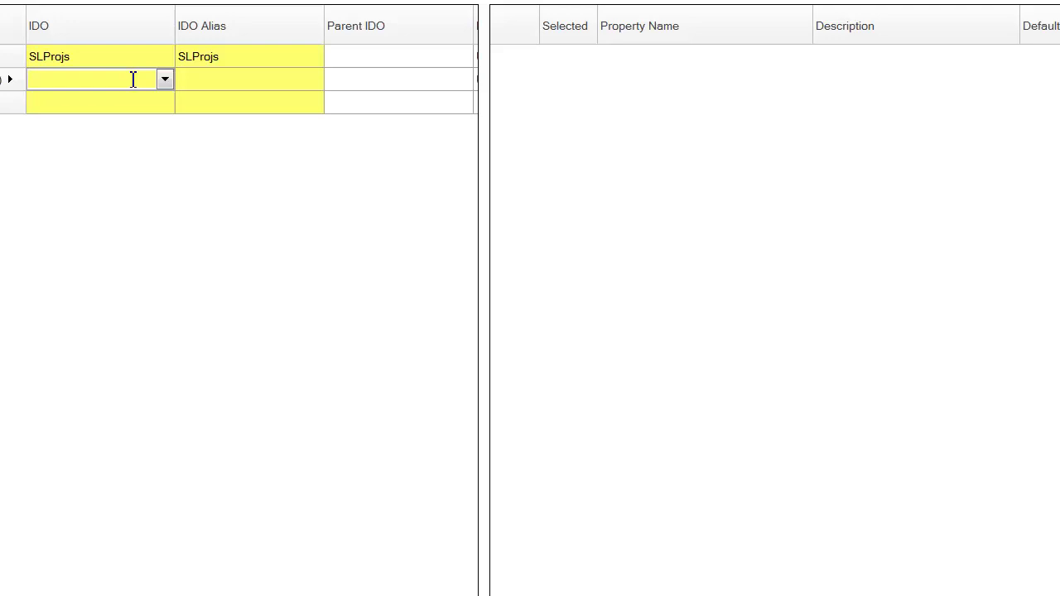
type("Slpro")
left_click(165, 79)
left_click(664, 171)
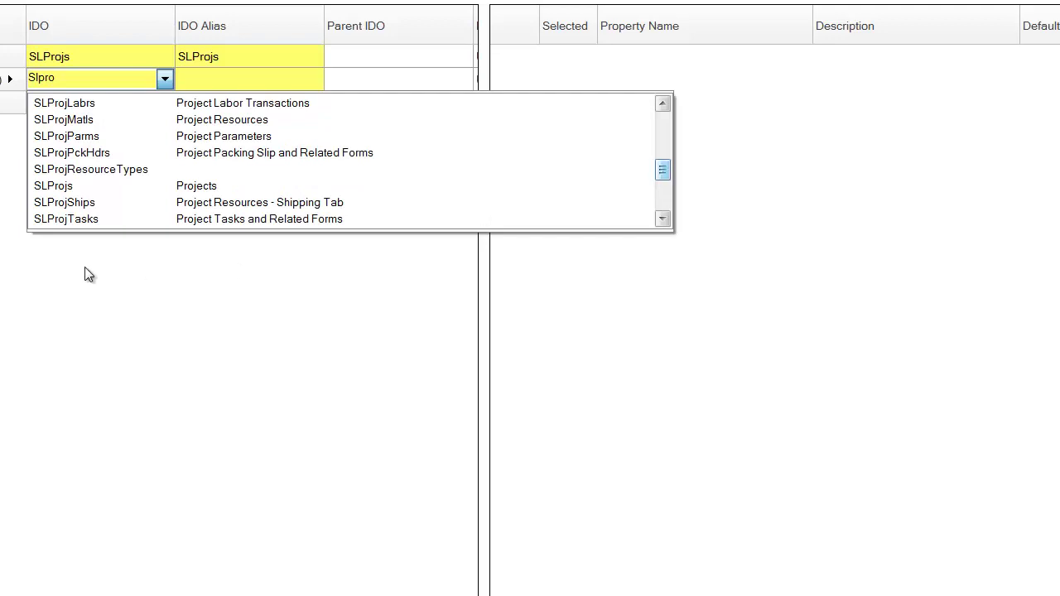
left_click(83, 218)
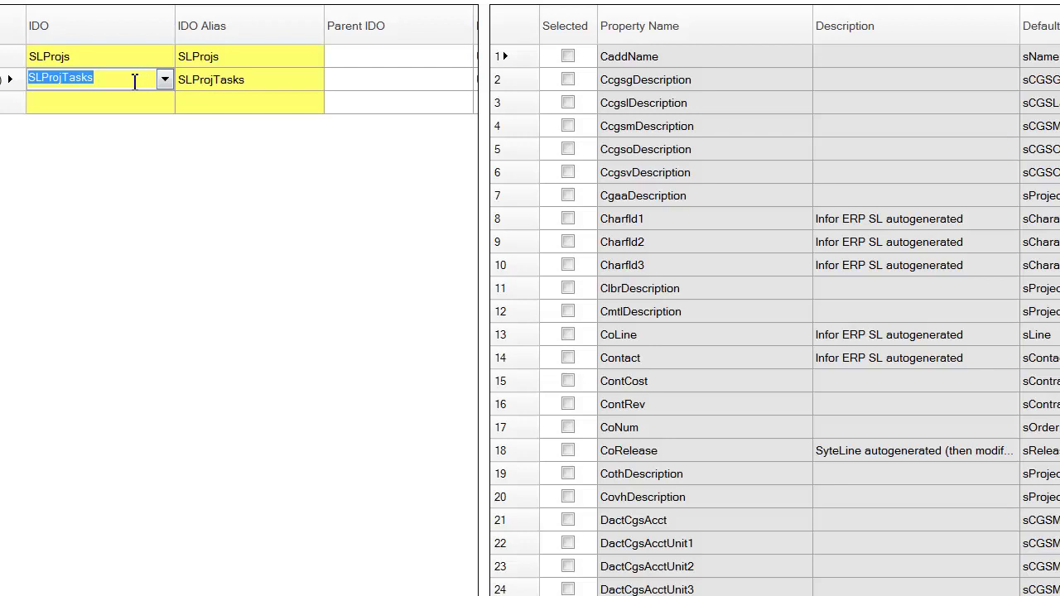
Set SLProjTasks' Parent IDO to SLProjs and save with Ctrl+S
left_click(432, 84)
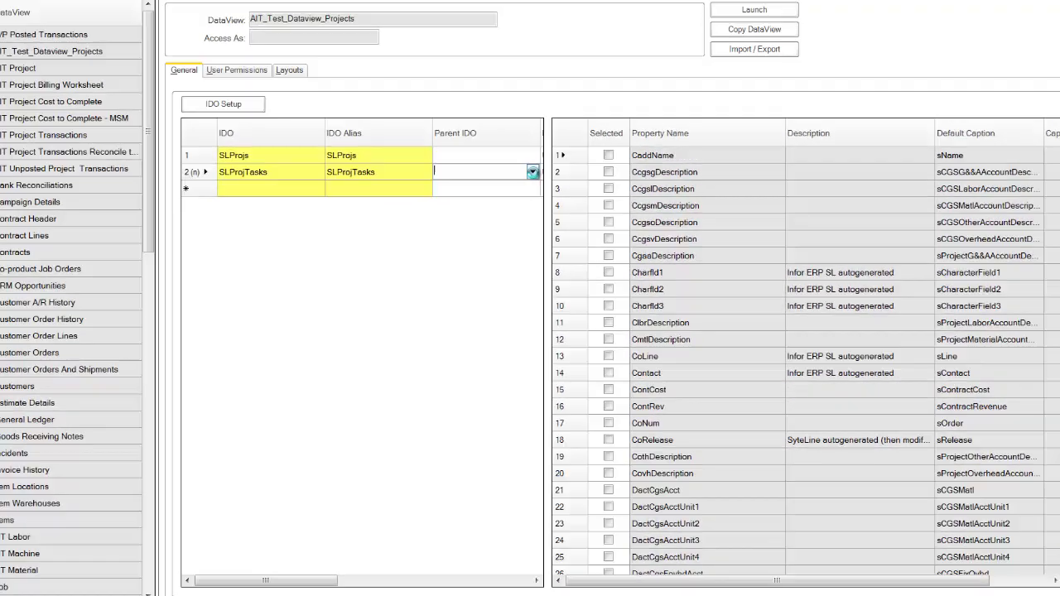
left_click(462, 80)
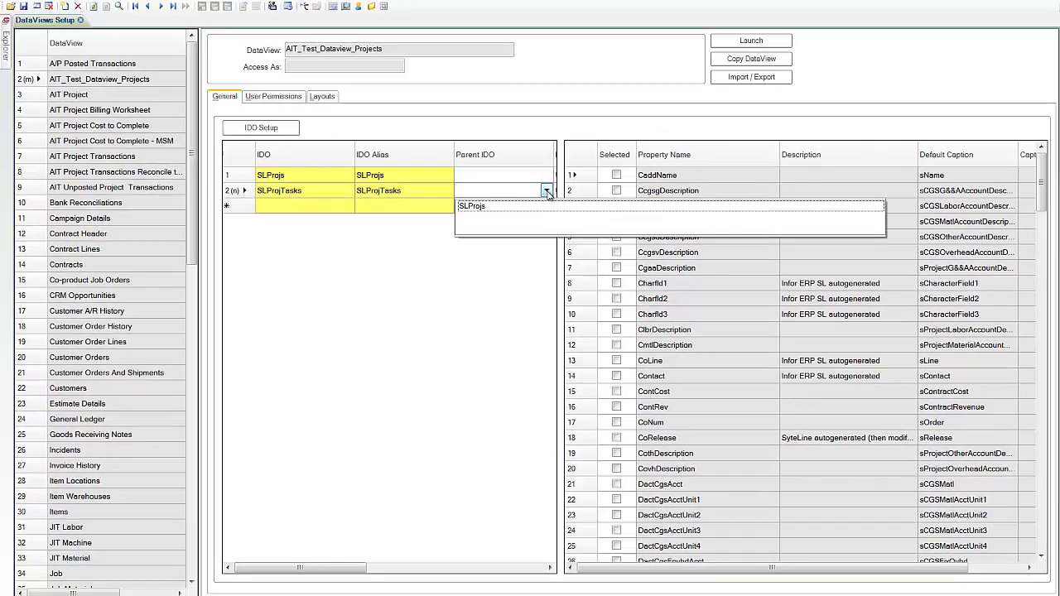
left_click(479, 208)
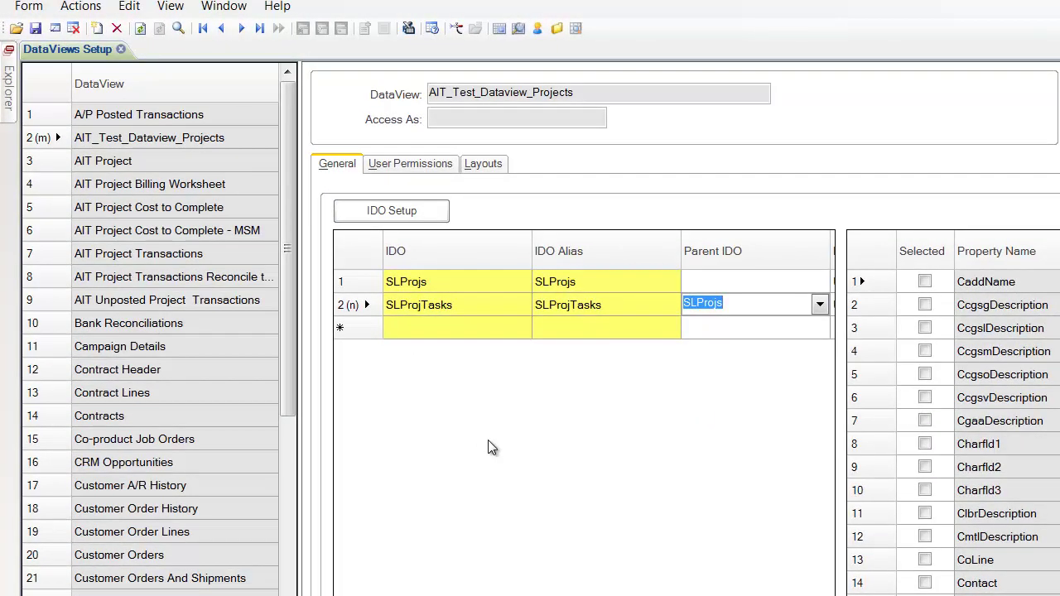
key("ctrl+s")
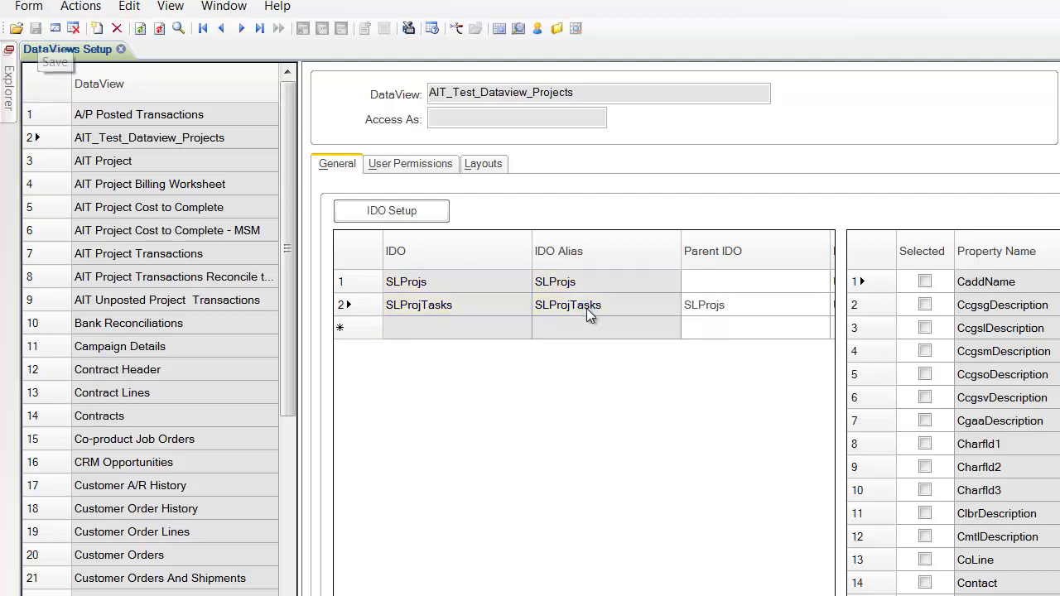
Open the IDO link settings for SLProjTasks and review the child and parent IDO names
left_click(415, 212)
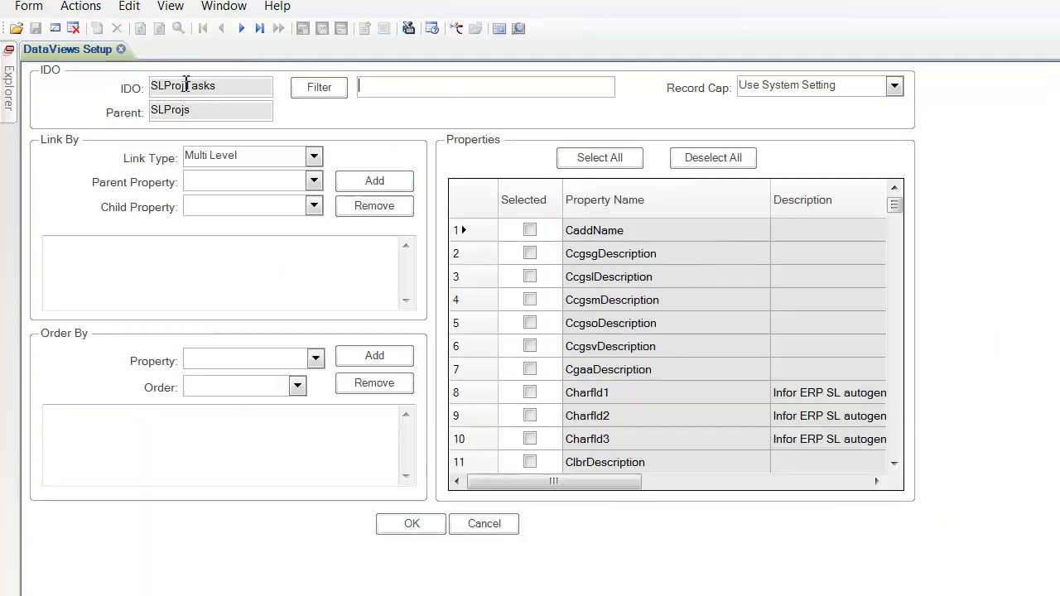
left_click_drag(229, 87, 135, 85)
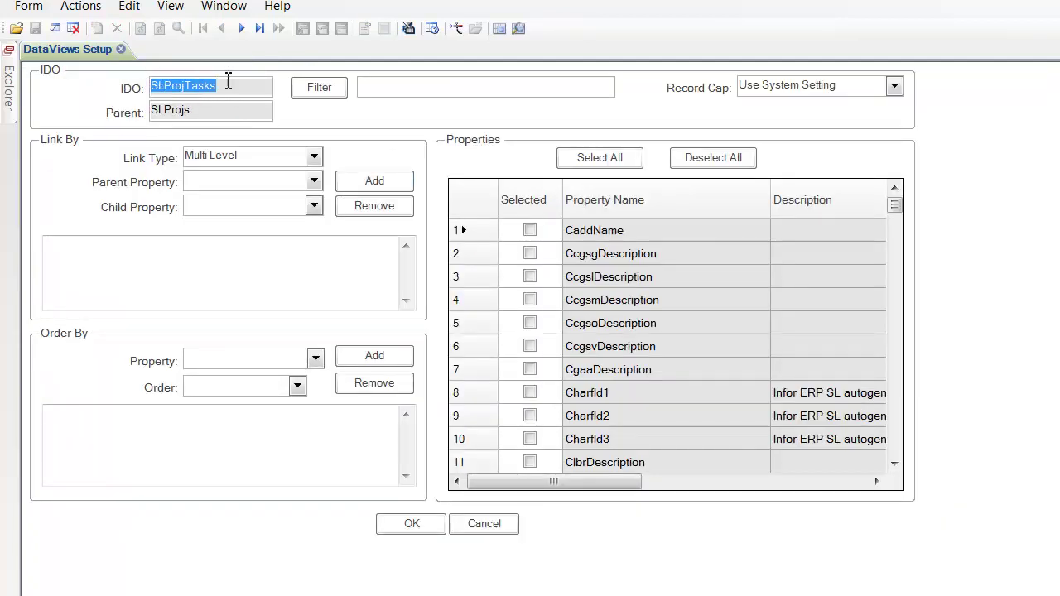
left_click(229, 83)
left_click(207, 115)
left_click_drag(207, 115, 128, 108)
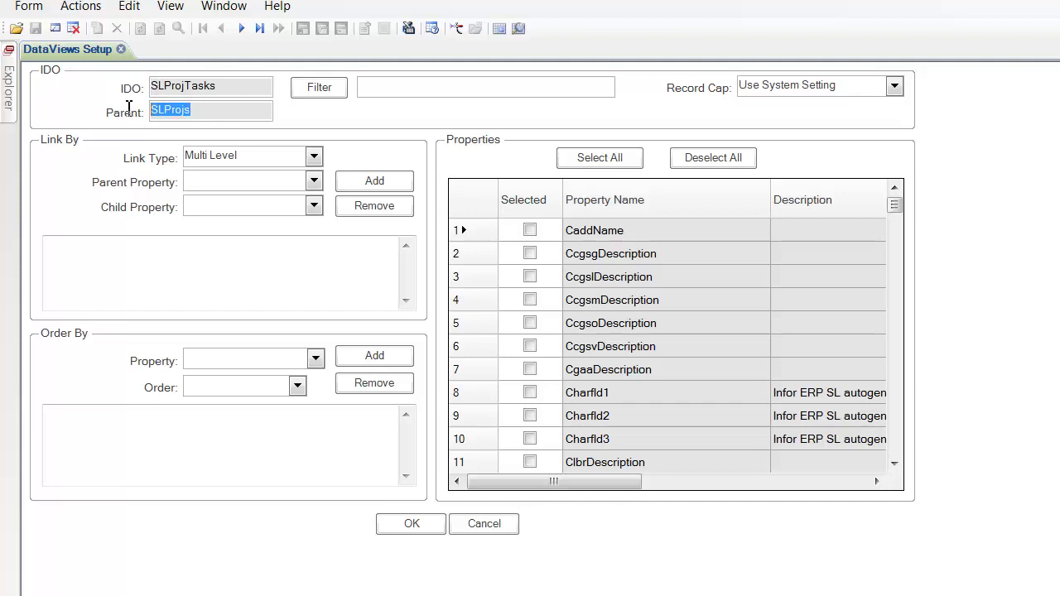
left_click(201, 110)
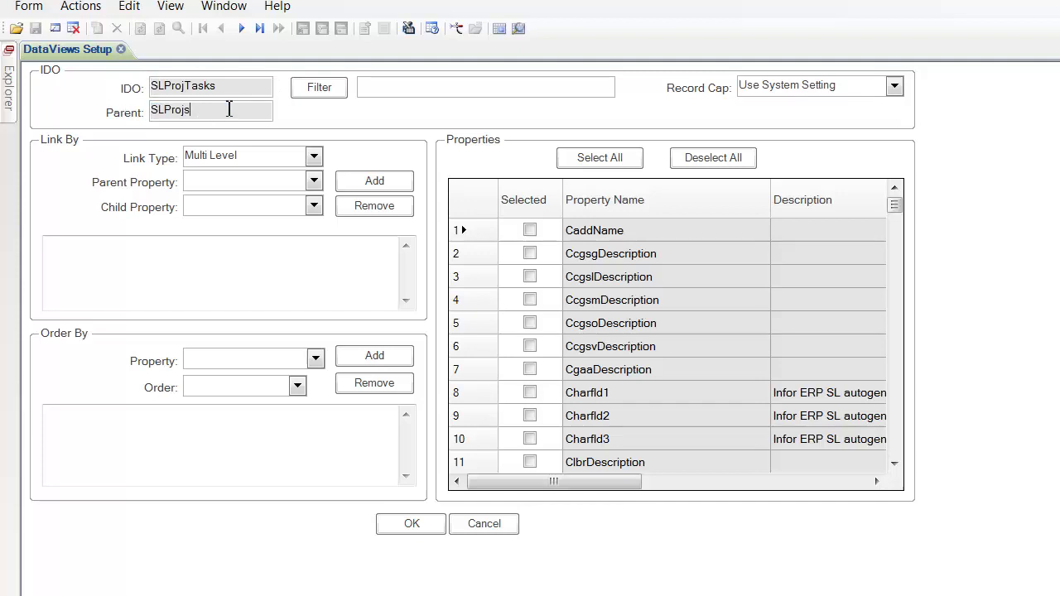
Add a Multi Level link with ProjNum as both parent and child property
left_click(314, 157)
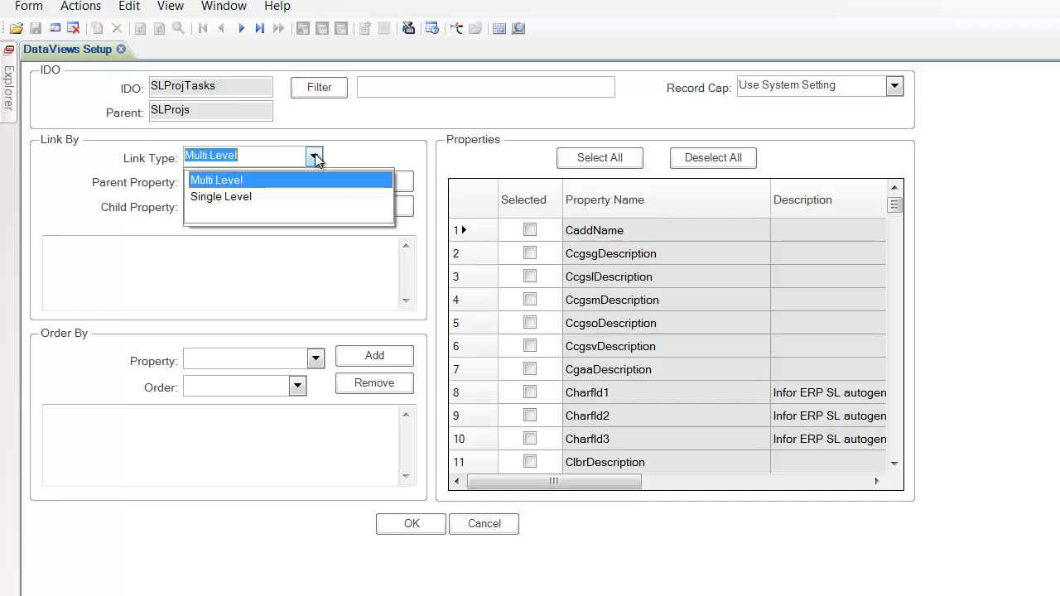
left_click(315, 156)
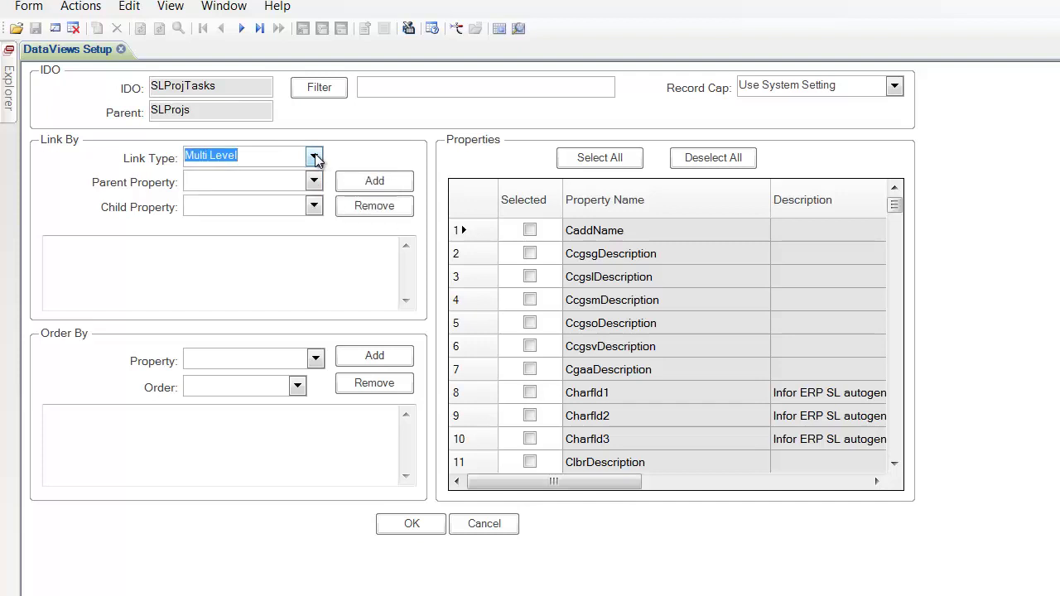
left_click(269, 185)
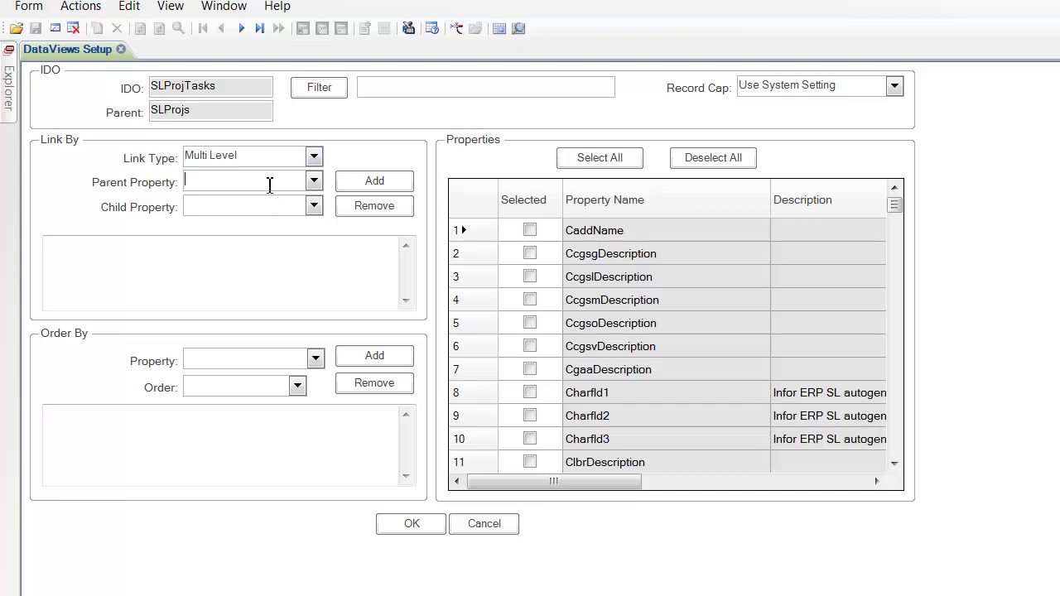
type("proj")
key("Down")
key("Down")
key("Down")
key("Down")
key("Down")
key("Down")
key("Down")
key("Down")
key("Down")
key("Down")
key("Down")
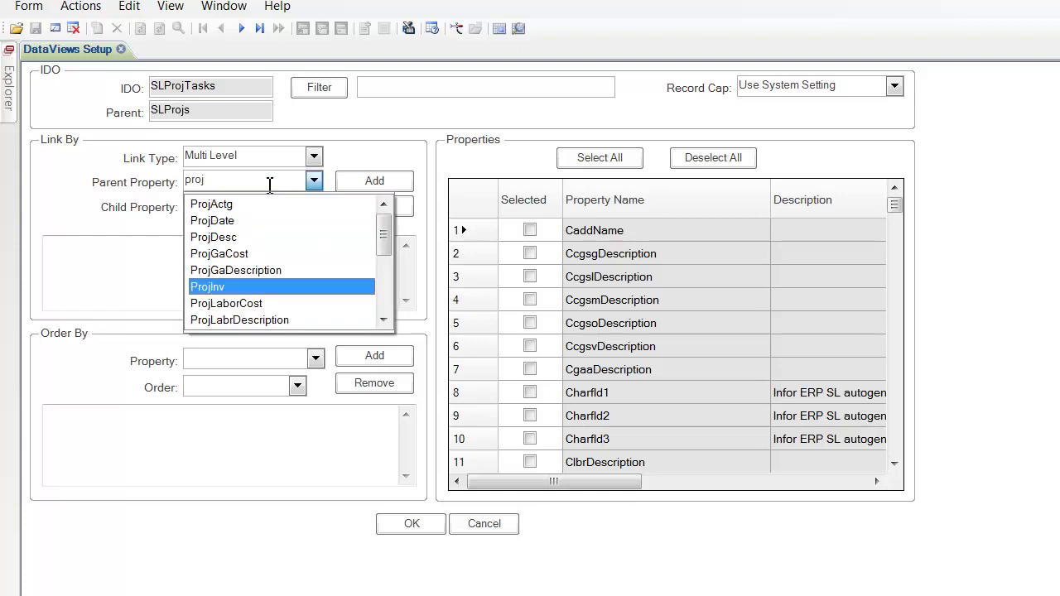
key("Return")
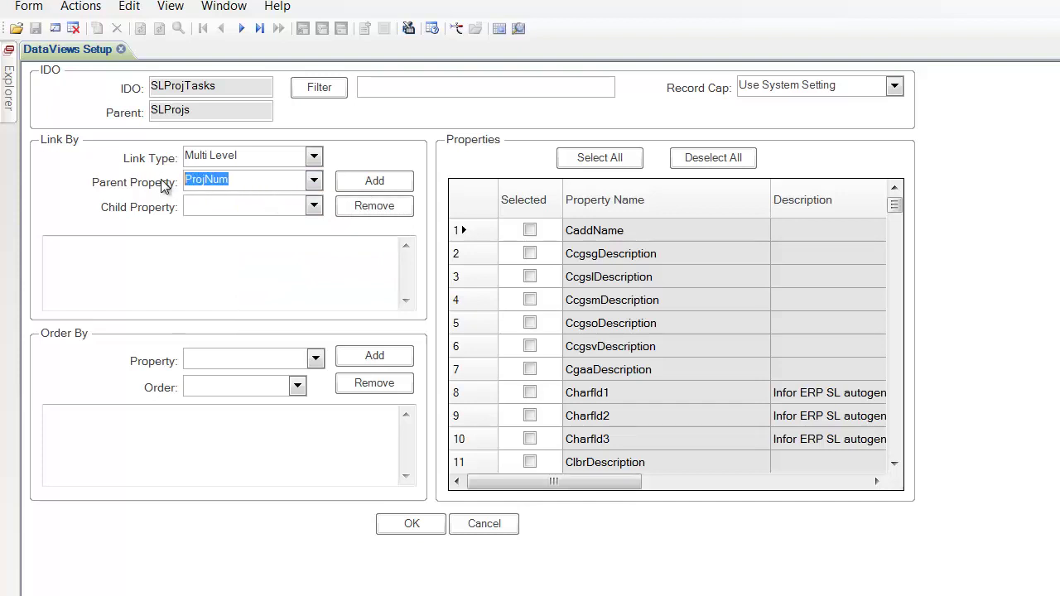
left_click(256, 214)
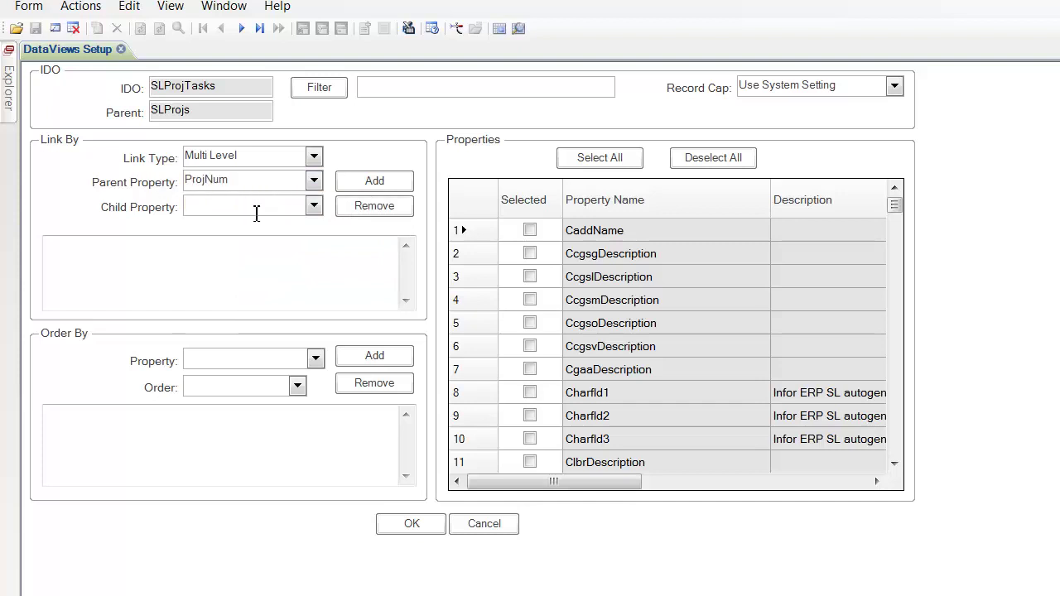
type("ProjNum")
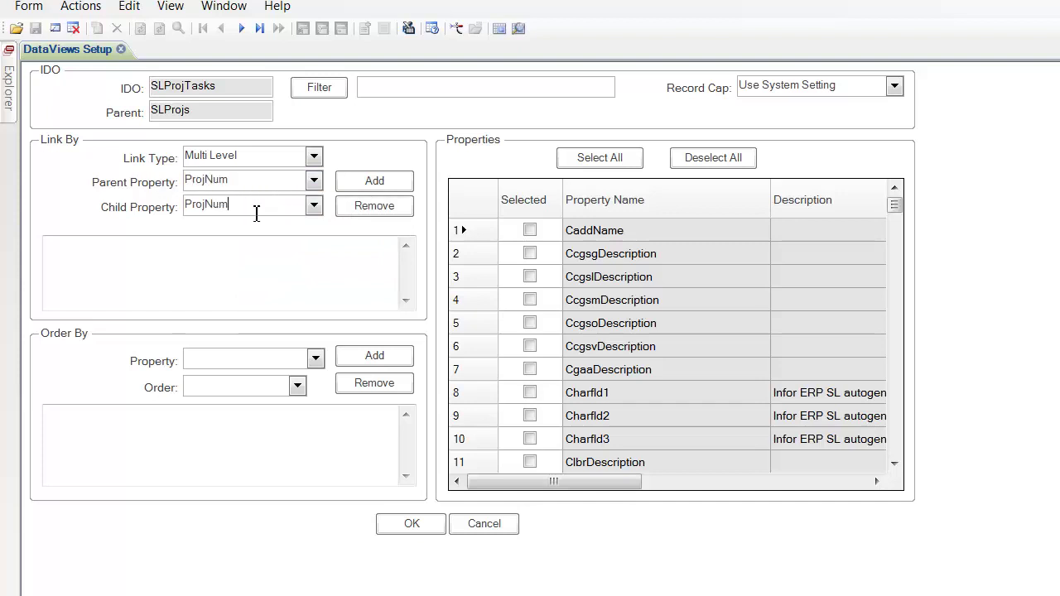
left_click(356, 180)
Review the new ProjNum=ProjNum link between SLProjs and SLProjTasks
left_click_drag(243, 244, 37, 241)
left_click(150, 254)
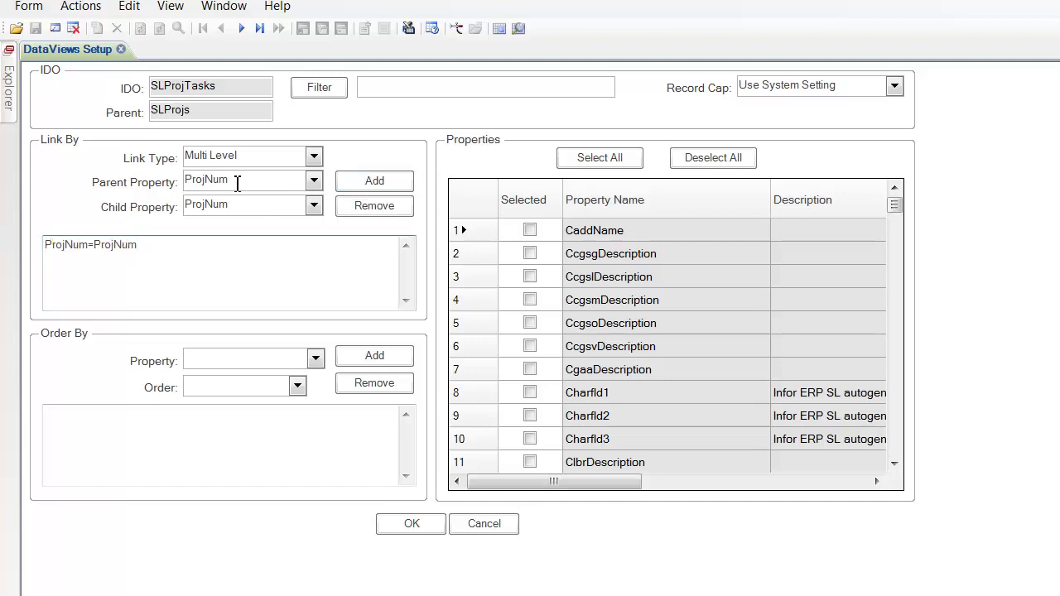
left_click(197, 119)
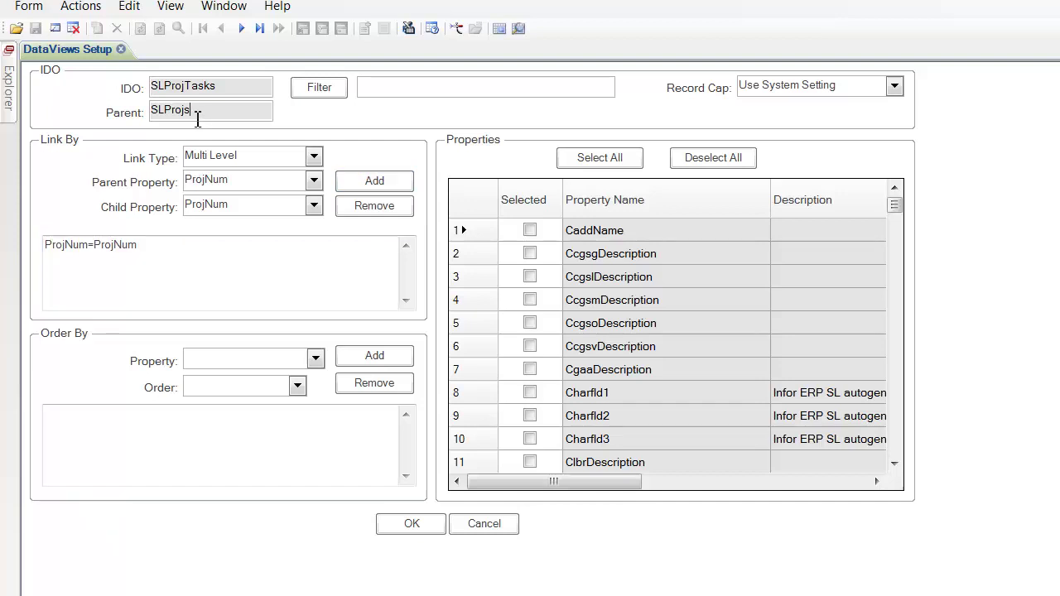
double_click(194, 109)
left_click_drag(235, 87, 157, 87)
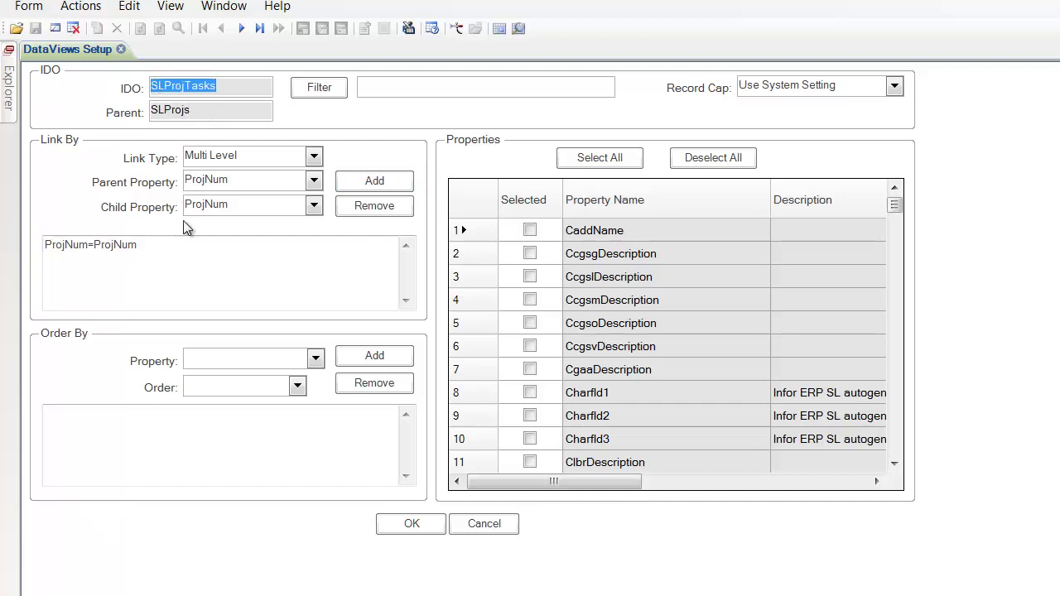
left_click(183, 242)
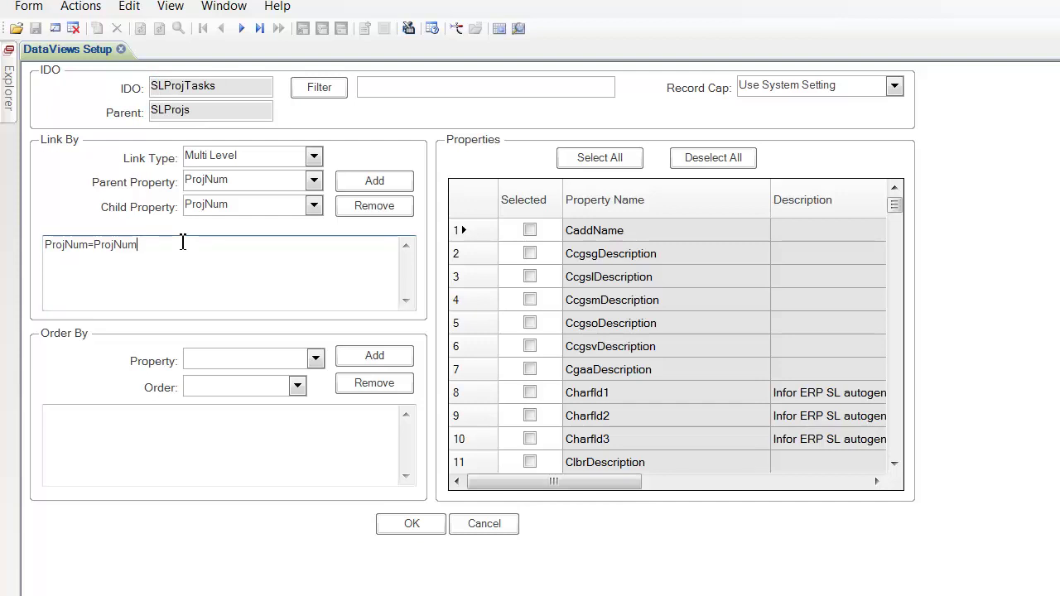
Confirm the link settings with OK and save the DataView
left_click(413, 532)
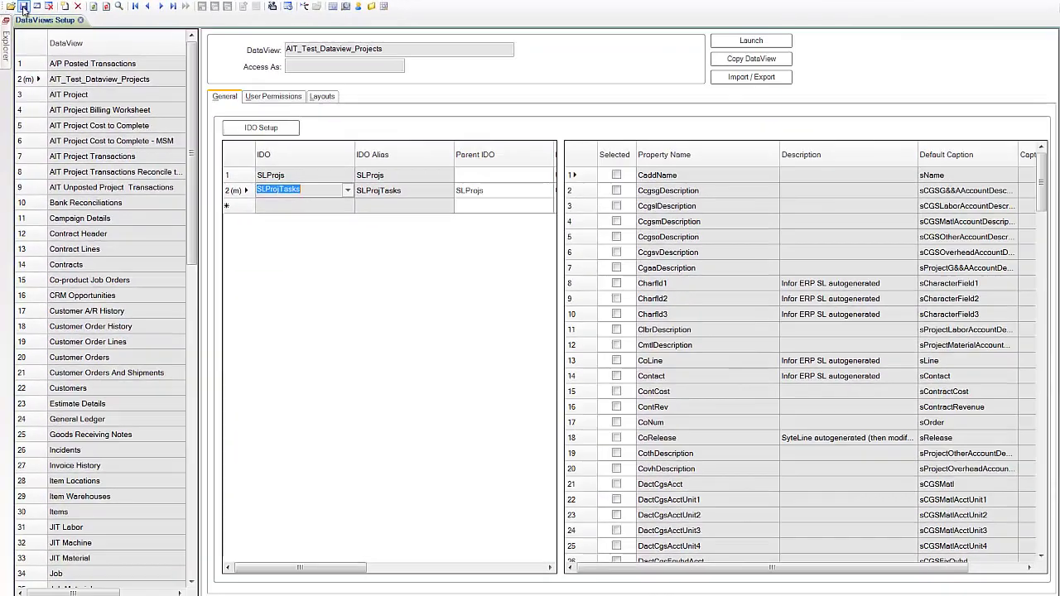
left_click(24, 7)
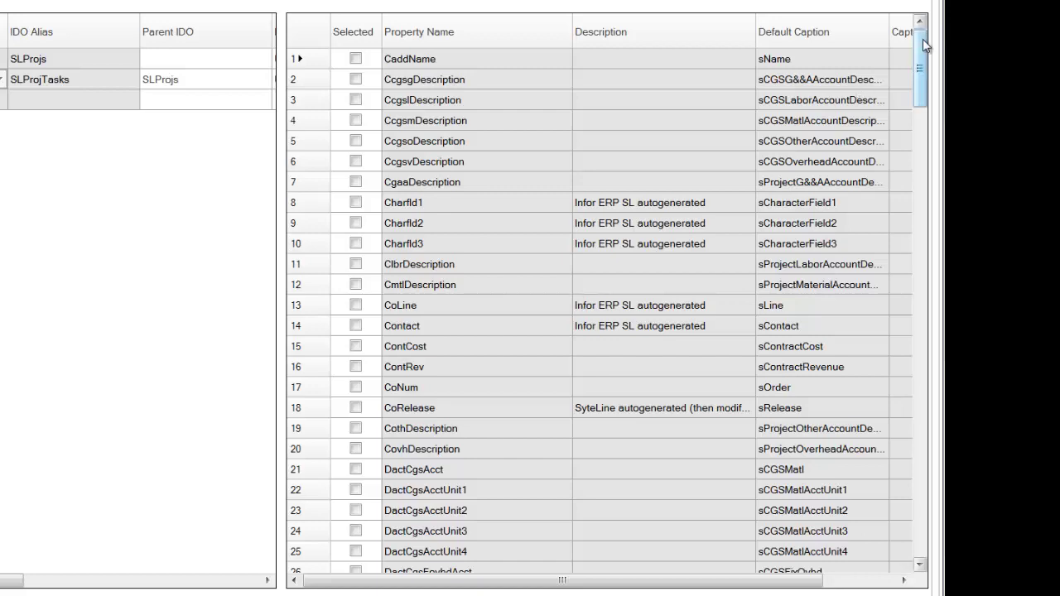
left_click_drag(923, 39, 937, 282)
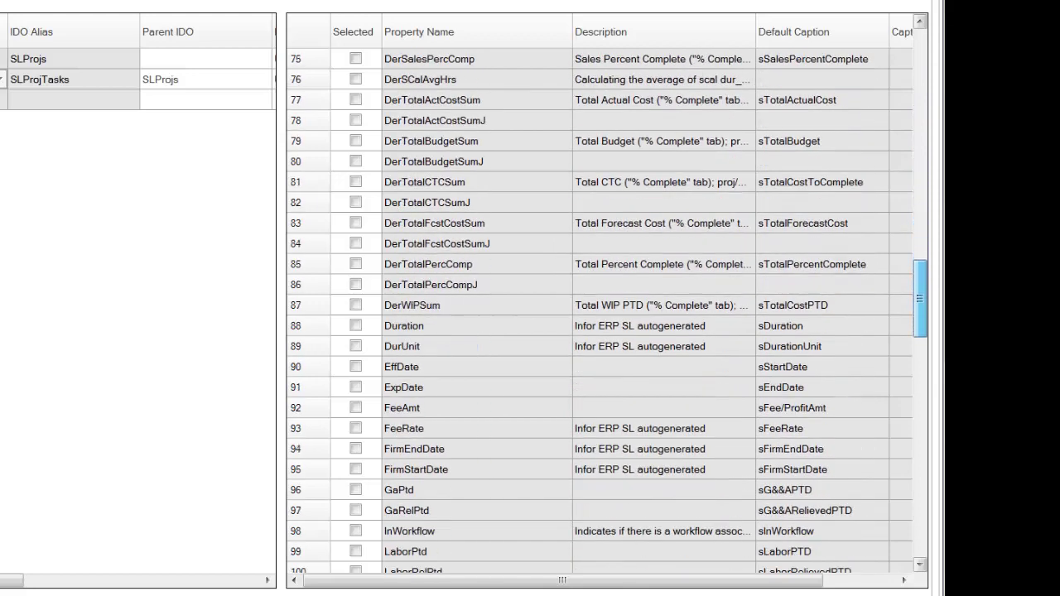
Tick Selected for SLProjTasks' EffDate, ExpDate, Stat, TaskNum and TaskDesc properties
left_click(355, 366)
left_click(355, 387)
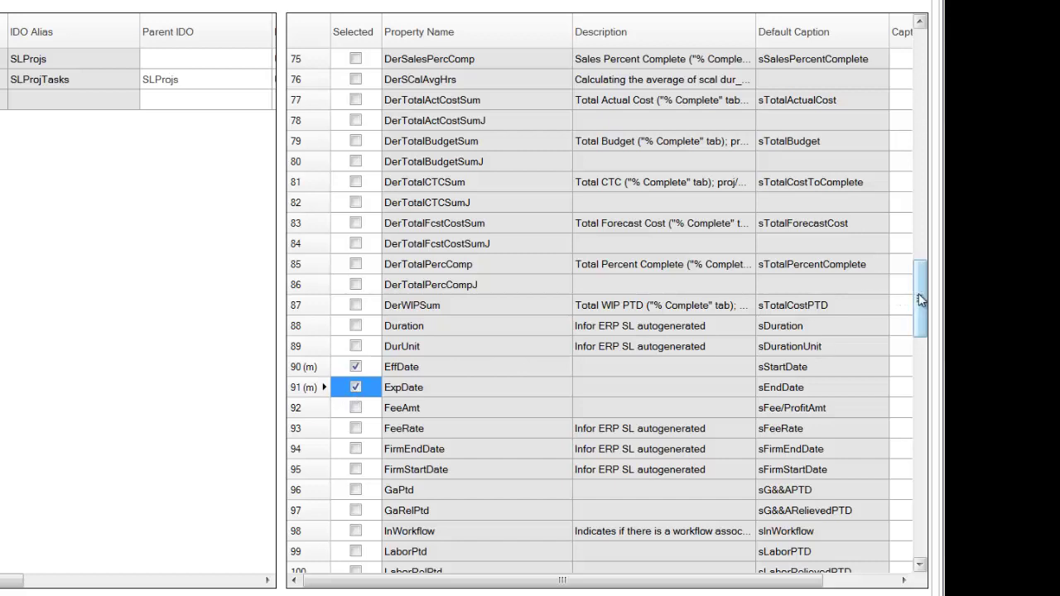
left_click_drag(920, 298, 807, 489)
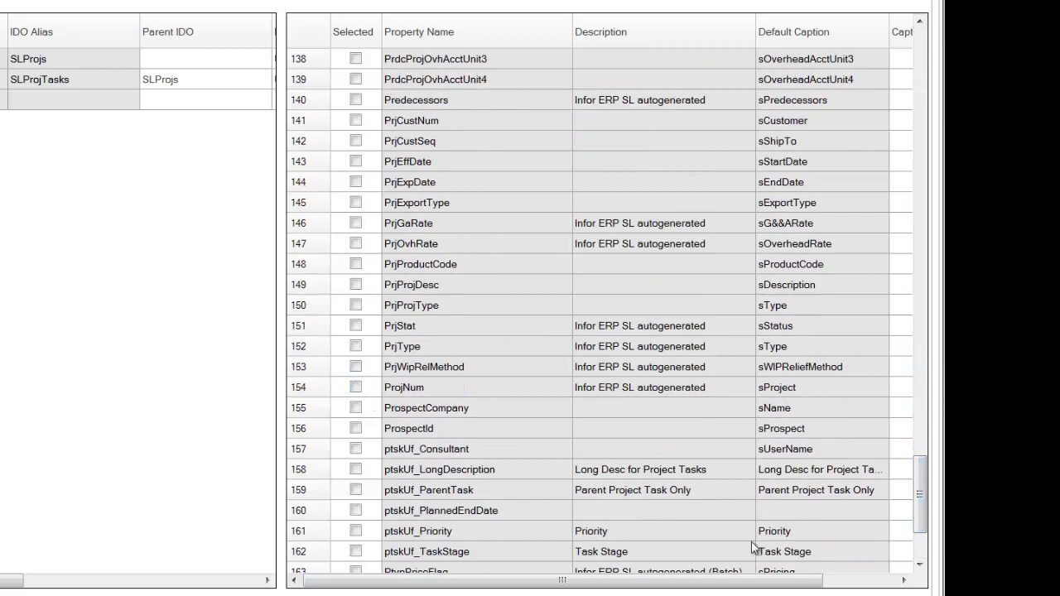
scroll(919, 514, "down", 3)
left_click(356, 469)
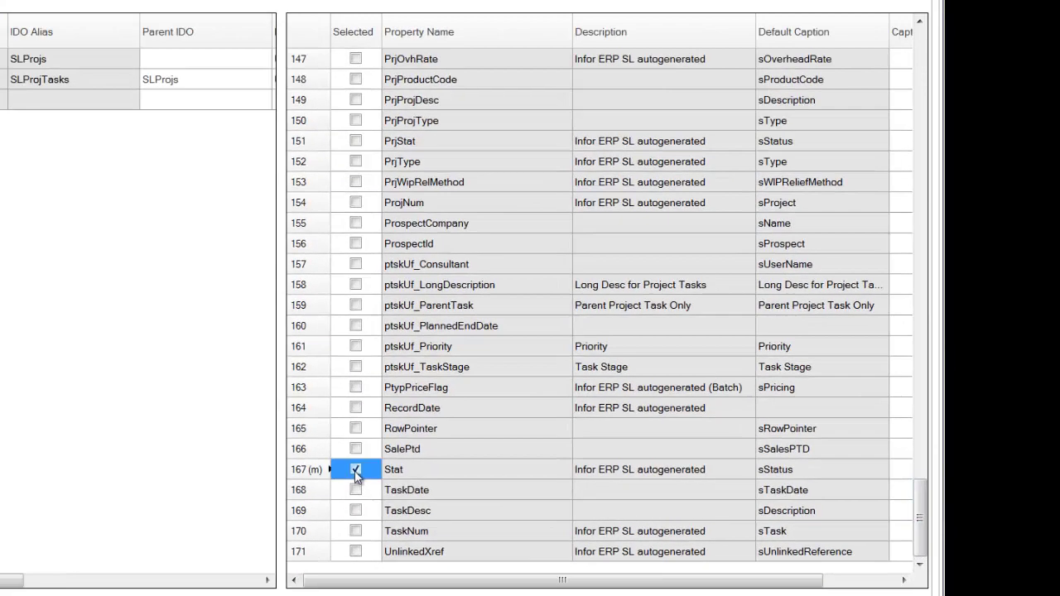
left_click(356, 530)
left_click(356, 511)
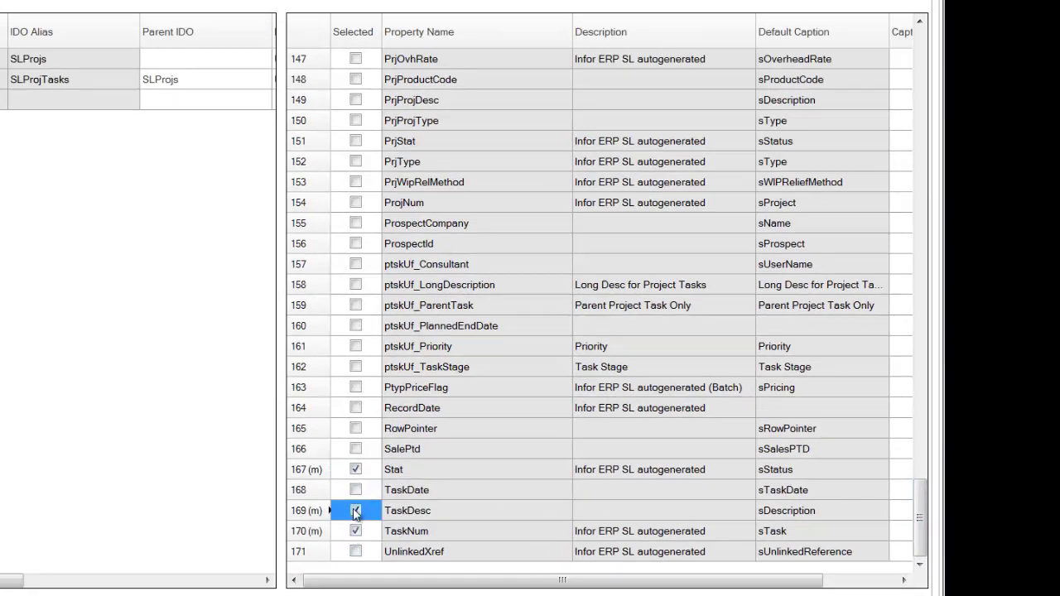
left_click(91, 298)
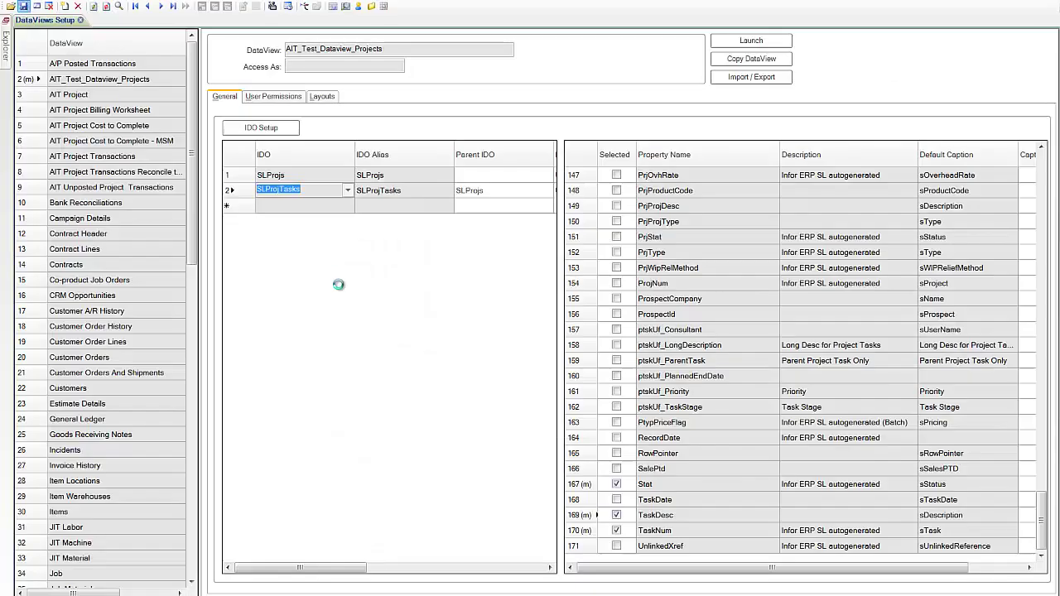
Save and launch the DataView, then expand the Workrite and Guide (EP00002202) project task rows
key("ctrl+s")
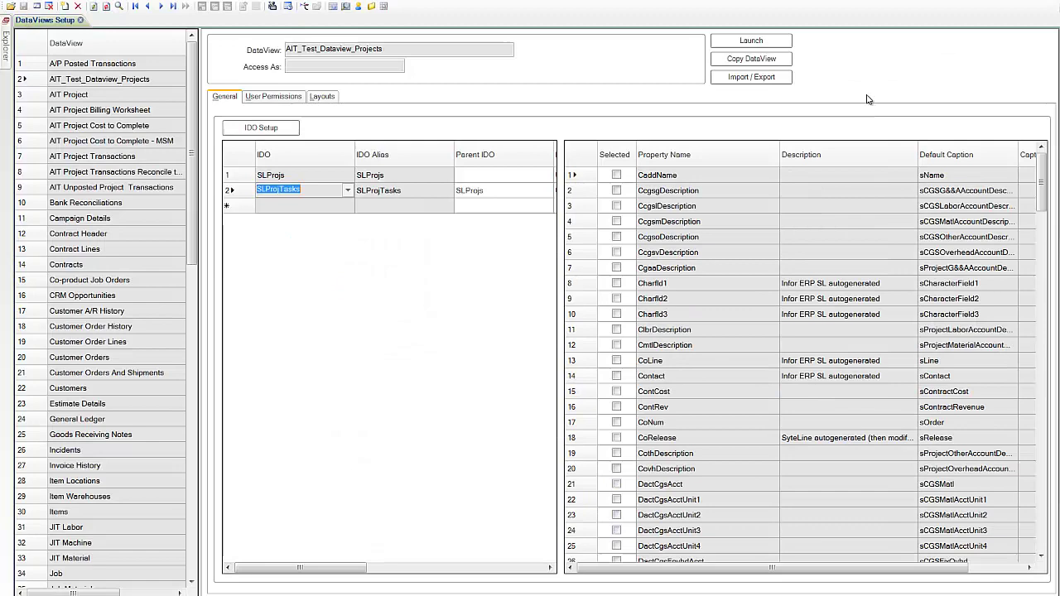
left_click(770, 42)
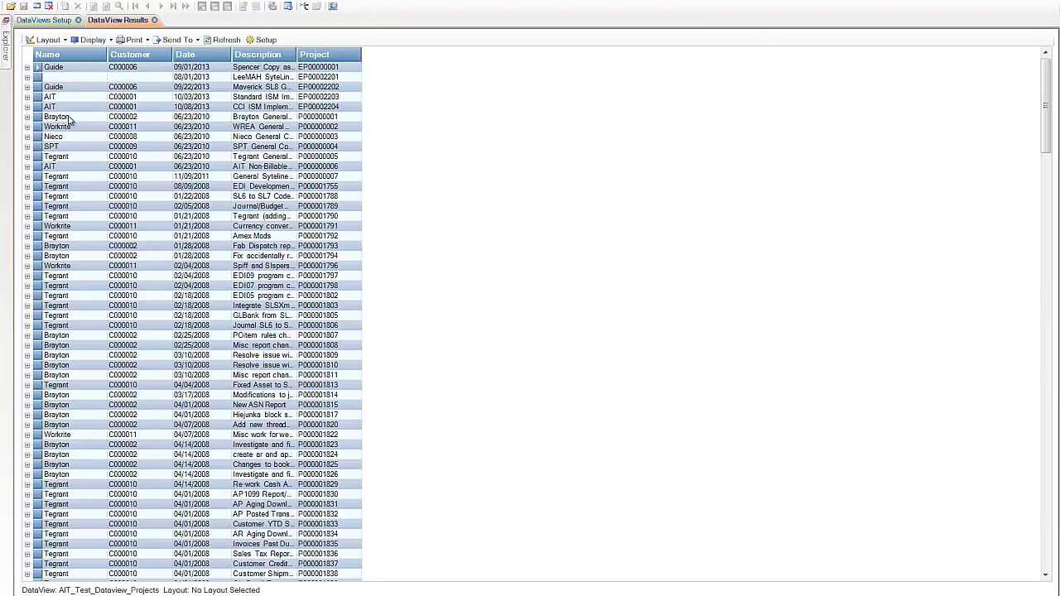
left_click(28, 127)
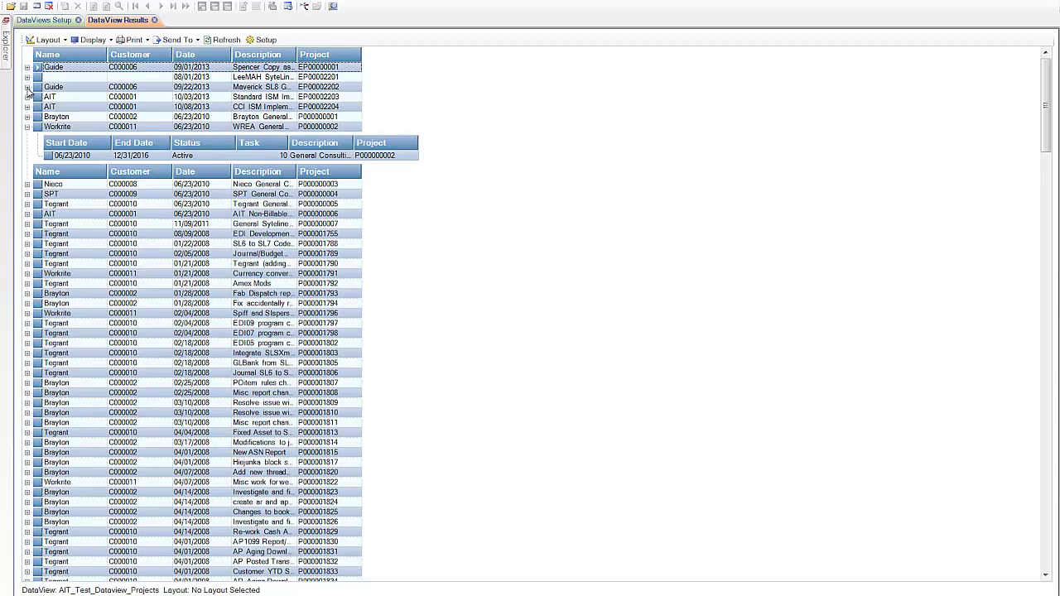
left_click(27, 87)
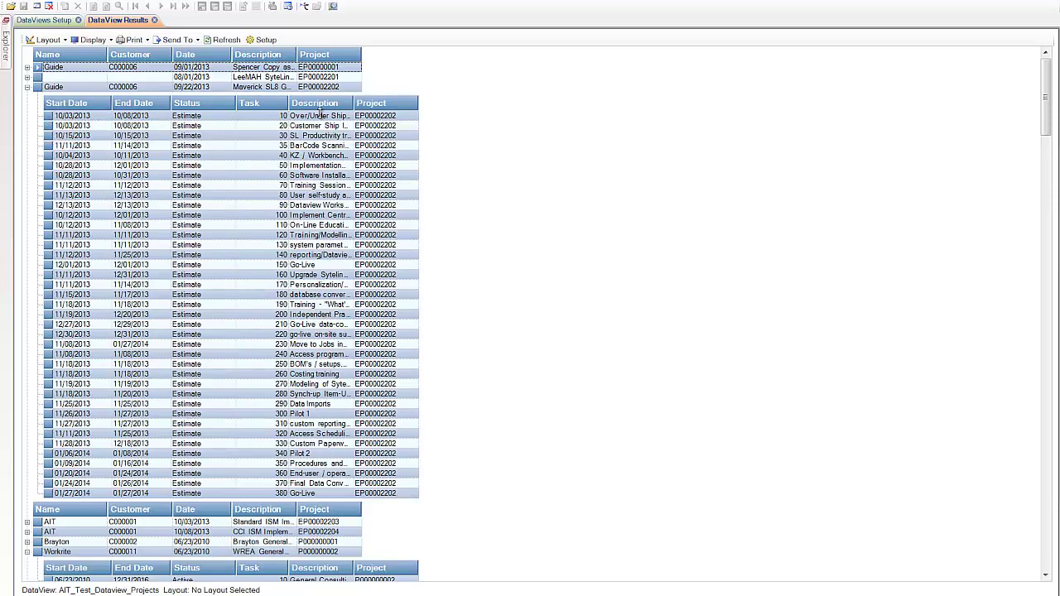
Order the task columns as Task, Description, Start Date, and autofit Description to full task names
left_click_drag(266, 106, 52, 103)
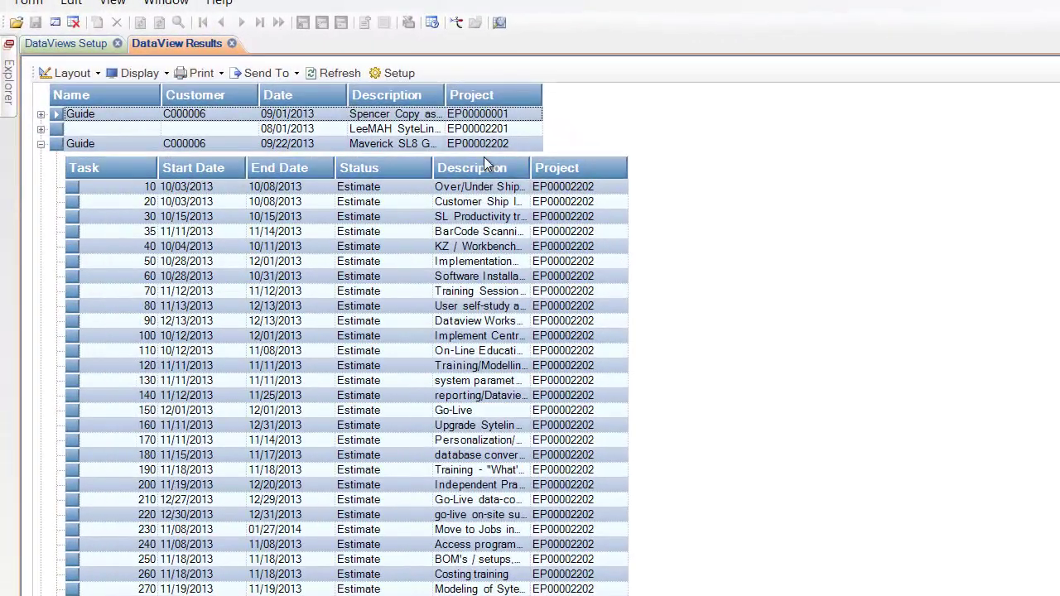
left_click_drag(484, 165, 161, 162)
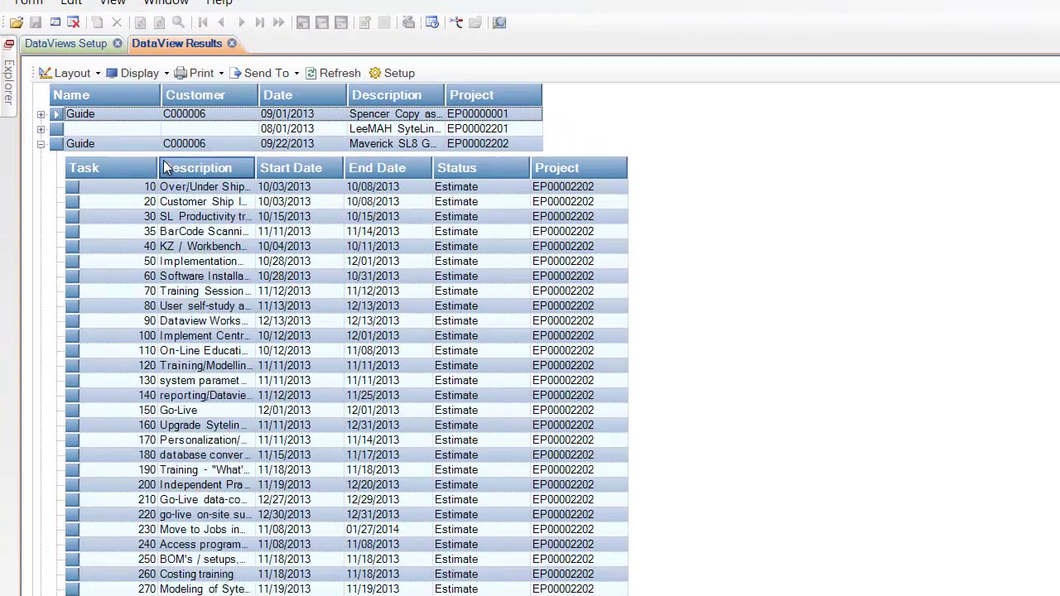
mouse_move(263, 172)
left_mouse_down()
mouse_move(256, 166)
mouse_move(346, 171)
mouse_move(280, 182)
mouse_move(260, 170)
left_mouse_up()
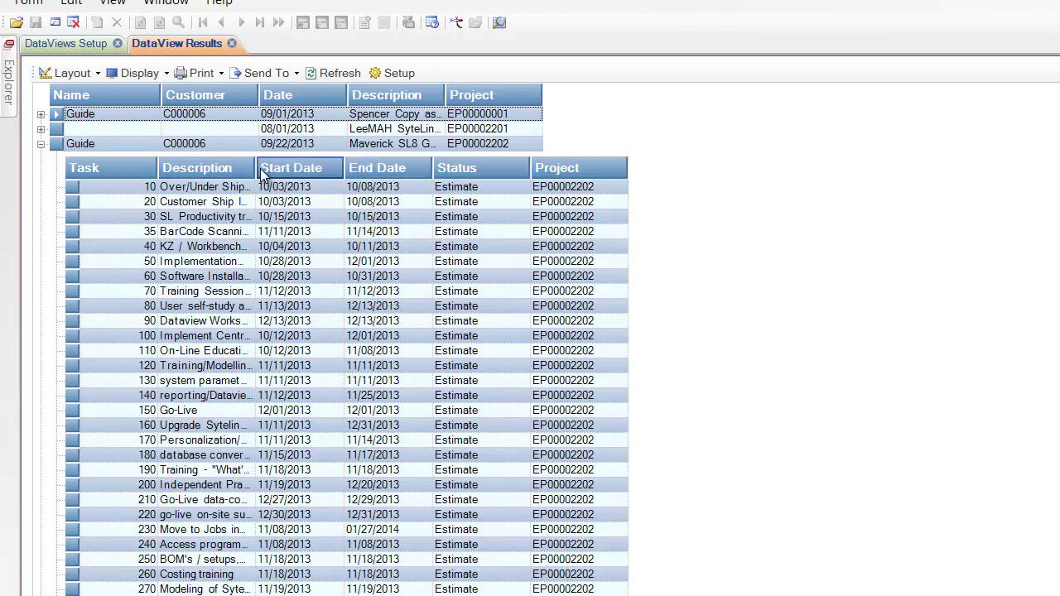
double_click(256, 168)
left_click(257, 216)
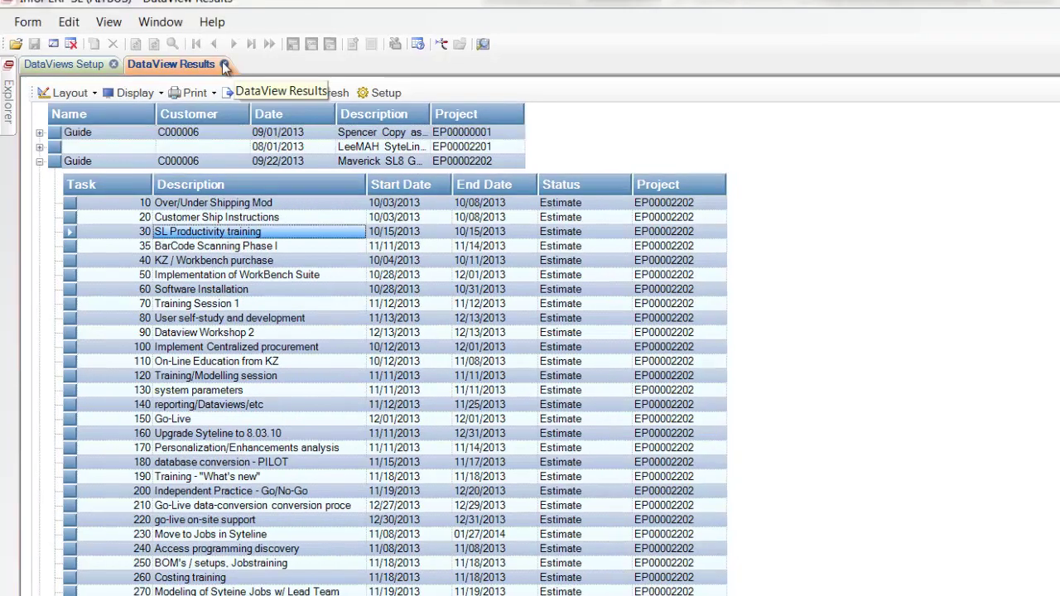